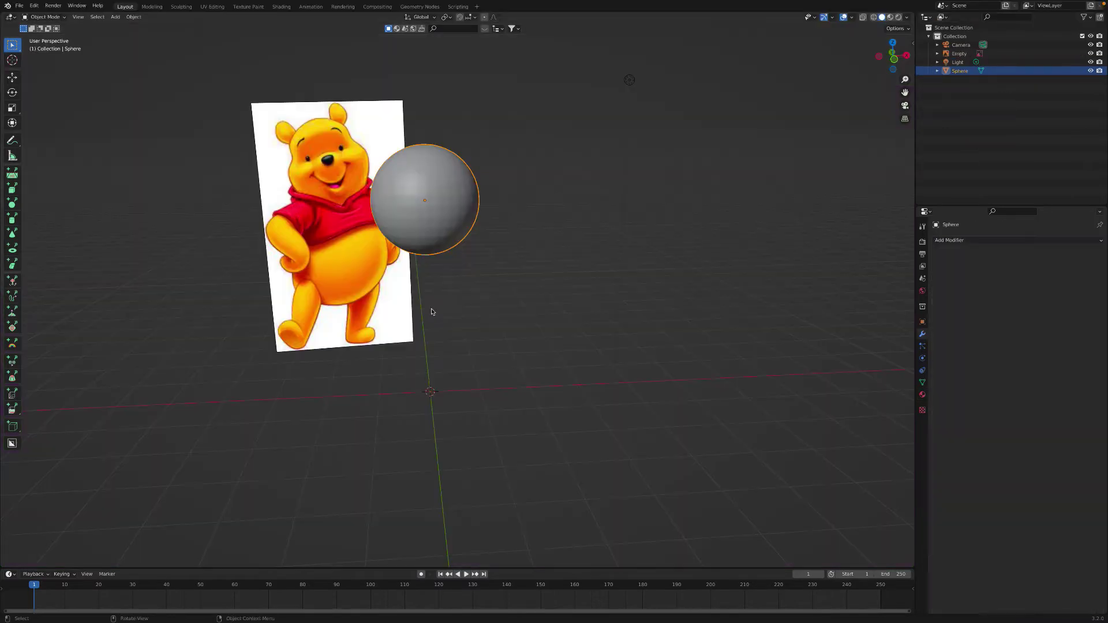
Shrink the sphere into the head and duplicate it straight down as the body
key("s")
left_click(477, 312)
key("shift+d")
key("z")
left_click(542, 403)
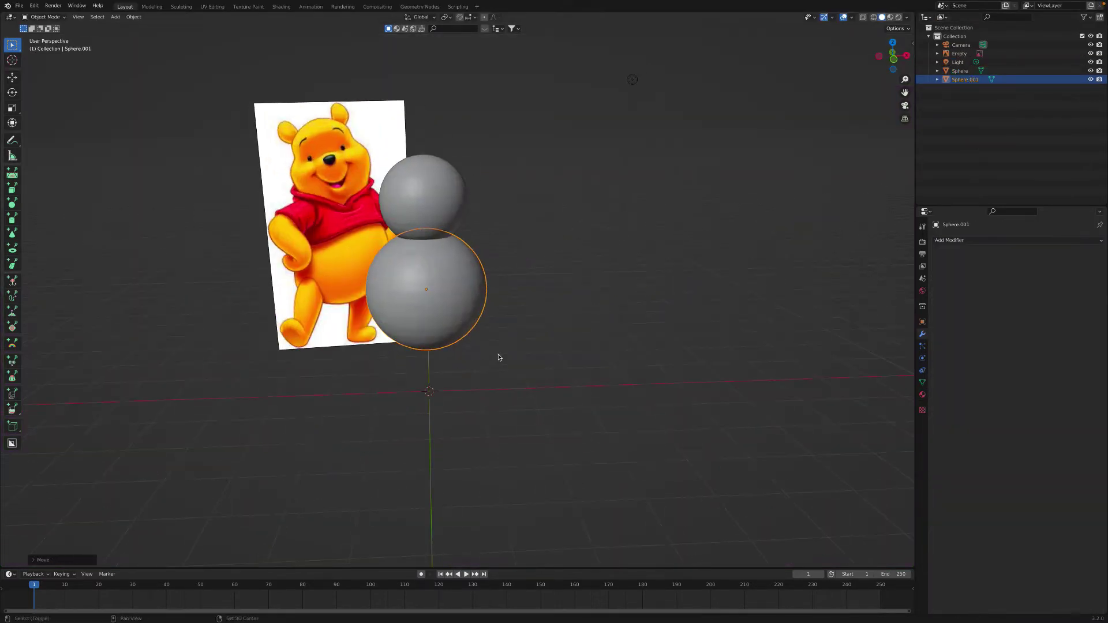
Duplicate the body sphere into an arm, narrowing it on X and moving it vertically
key("shift+d")
key("s")
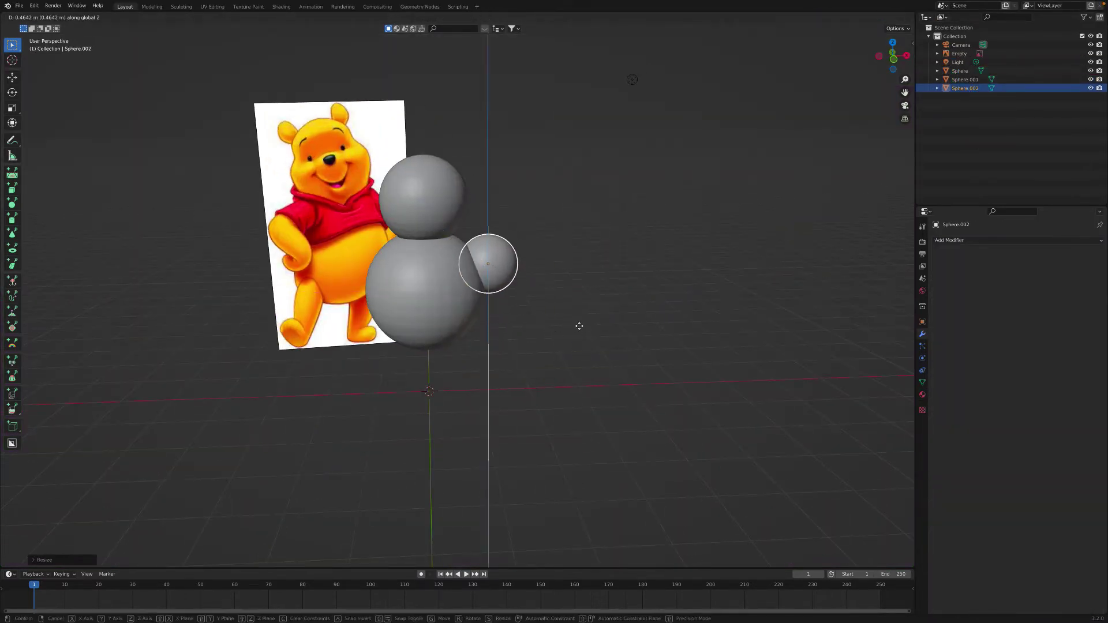
key("s")
key("x")
left_click(739, 333)
key("g")
key("z")
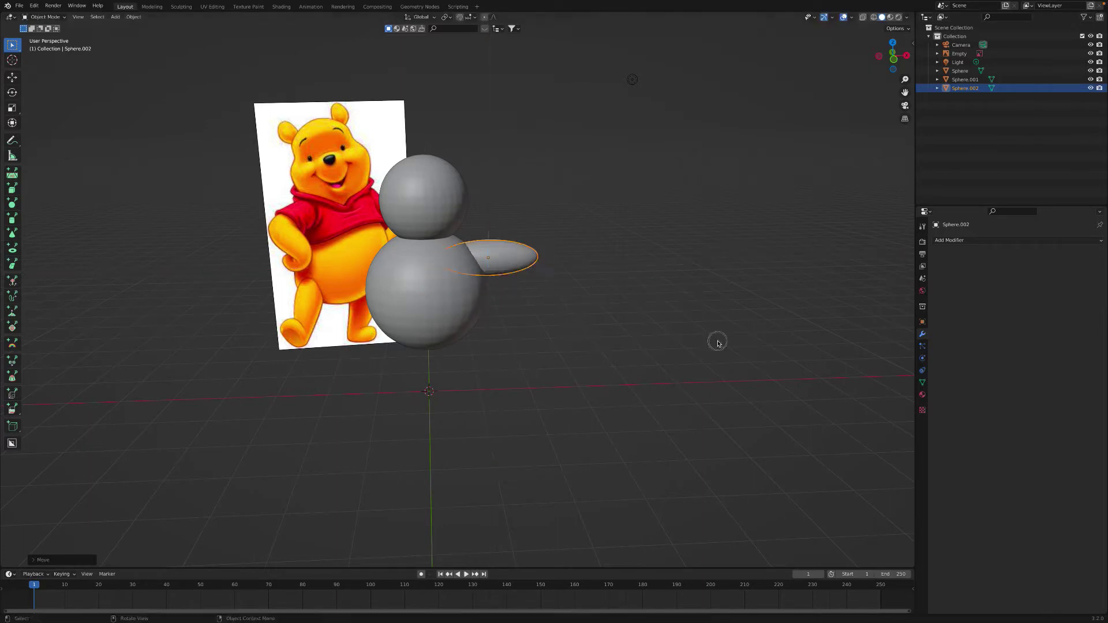
Stretch the arm along X, set it on the body's right, and mirror a copy left
key("s")
key("x")
left_click(642, 352)
key("g")
key("x")
left_click(630, 355)
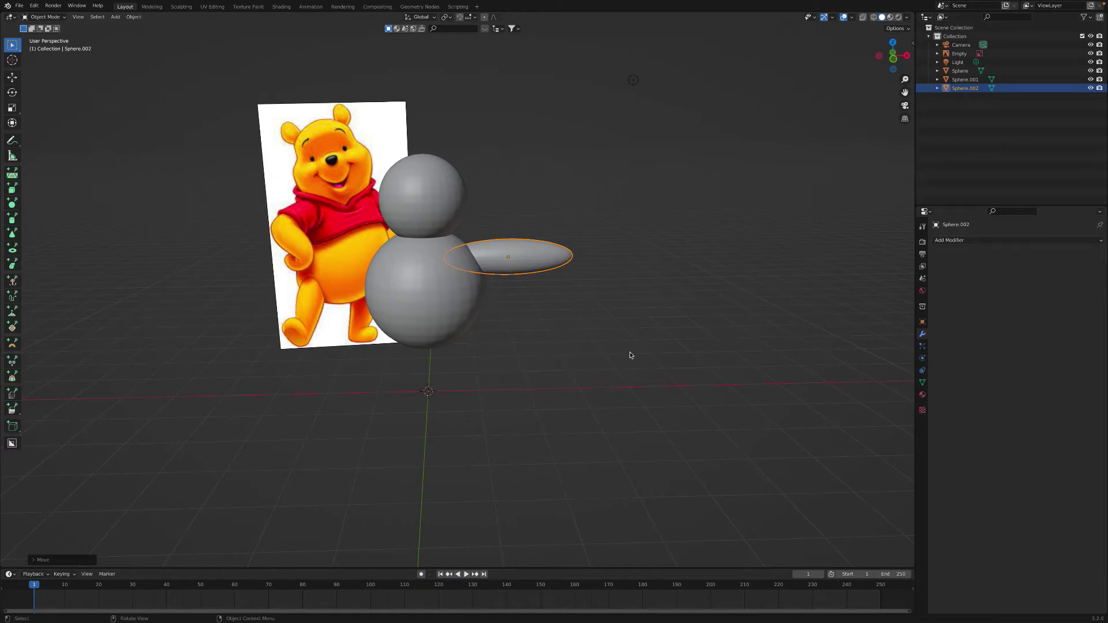
key("shift+d")
key("x")
left_click(421, 307)
Duplicate an arm into an upright leg and move it below the body
key("shift+d")
key("r")
key("y")
key("g")
key("z")
left_click(427, 346)
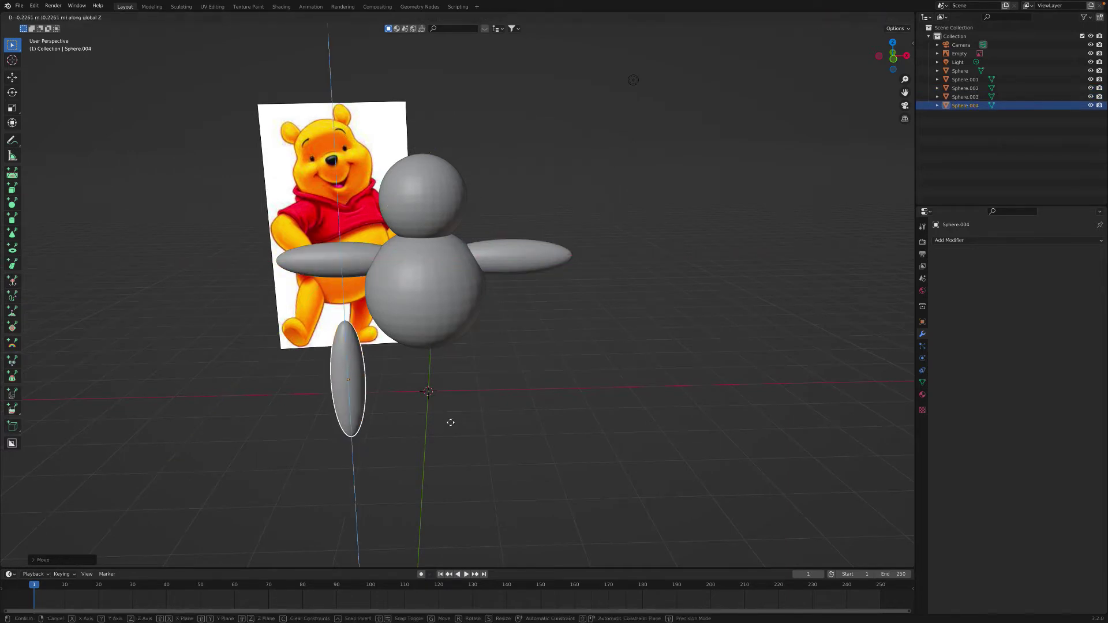
mouse_move(427, 346)
middle_mouse_down()
mouse_move(529, 364)
mouse_move(497, 369)
middle_mouse_up()
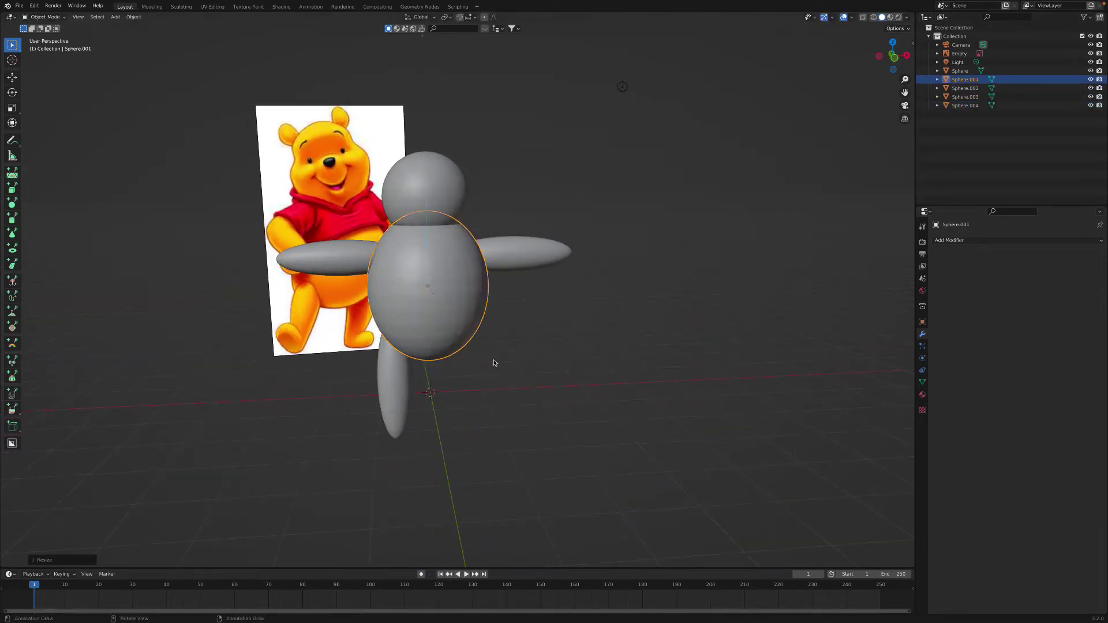
Copy the left leg to the other side and save Winnie the pooh.blend
left_click(398, 415)
middle_click_drag(415, 432, 440, 433)
key("shift+d")
key("x")
left_click(520, 433)
mouse_move(519, 432)
middle_mouse_down()
mouse_move(495, 432)
mouse_move(536, 438)
mouse_move(497, 421)
mouse_move(571, 434)
middle_mouse_up()
left_click(572, 434)
key("ctrl+s")
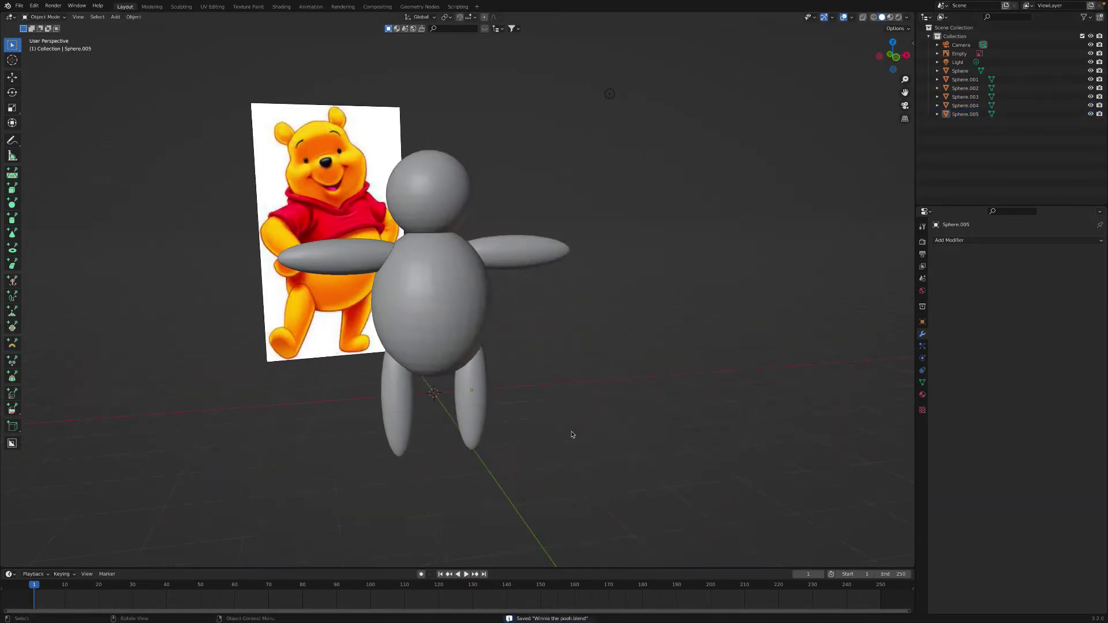
Duplicate the head sphere and park the spare copy far to the right
left_click(458, 220)
key("shift+d")
key("x")
left_click(667, 332)
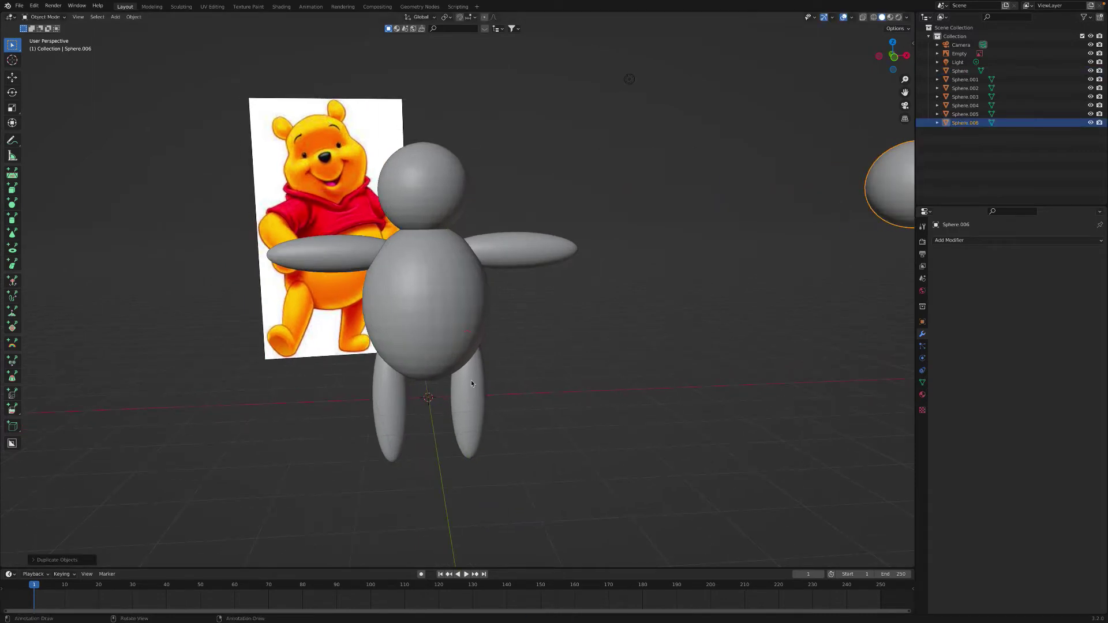
Join the body spheres into one object and apply its transforms
key("ctrl+j")
right_click(519, 354)
left_click(519, 387)
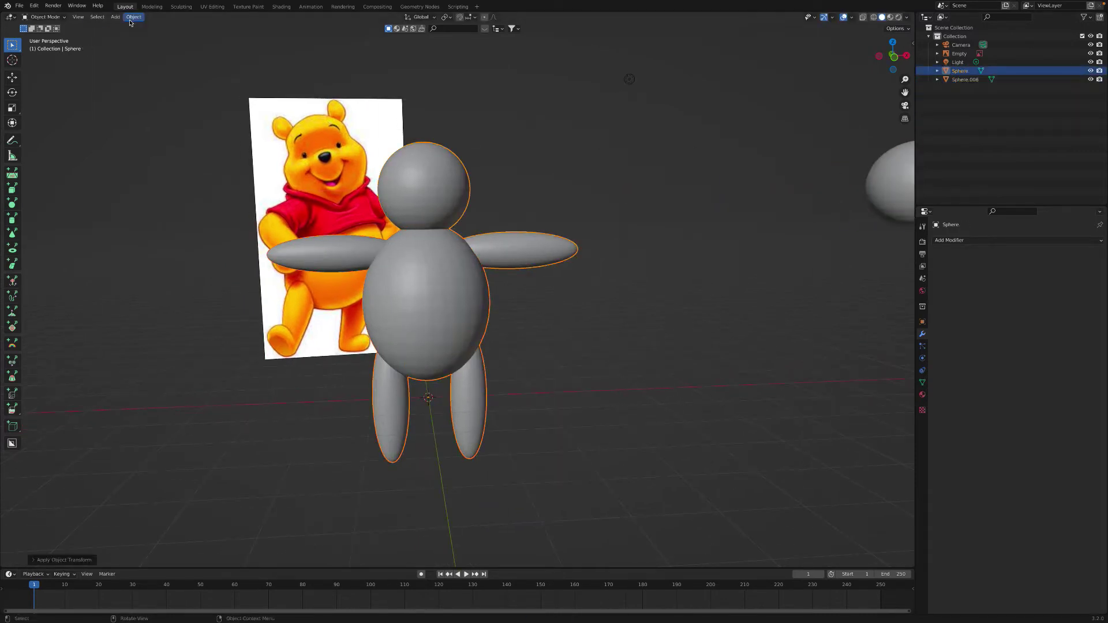
key("ctrl+Tab")
Enable Dyntopo and inflate rounded ears on top of the head
key("ctrl+d")
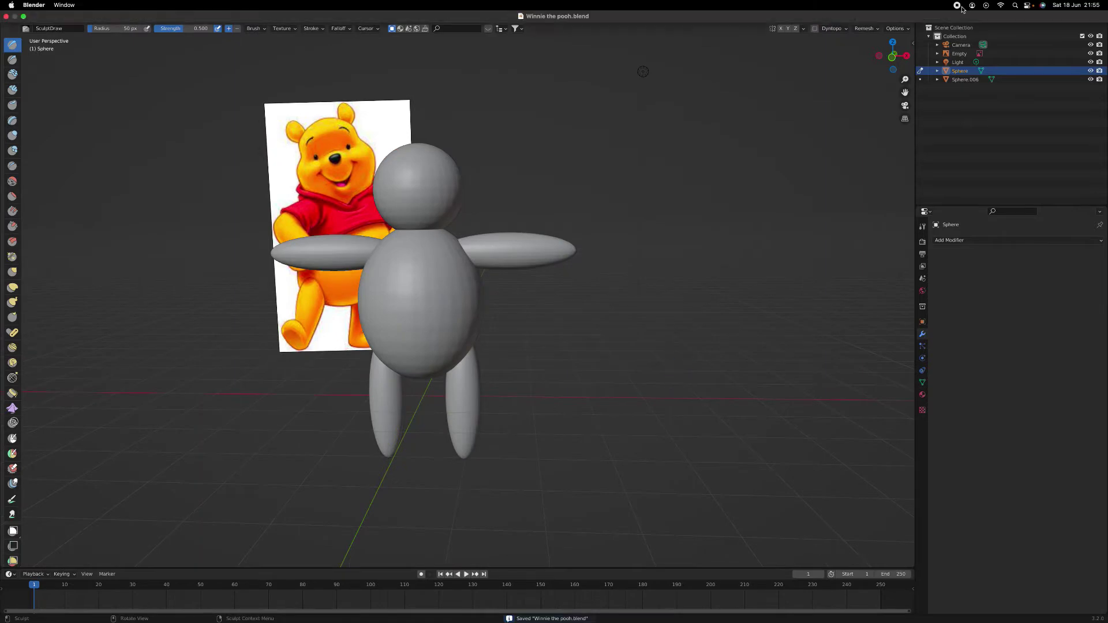
scroll(630, 347, "up", 3)
left_click(922, 227)
mouse_move(635, 260)
middle_mouse_down()
mouse_move(577, 248)
mouse_move(612, 254)
middle_mouse_up()
key("i")
mouse_move(404, 303)
middle_mouse_down()
mouse_move(428, 294)
mouse_move(324, 309)
mouse_move(362, 327)
mouse_move(421, 283)
mouse_move(376, 283)
mouse_move(455, 263)
mouse_move(381, 273)
middle_mouse_up()
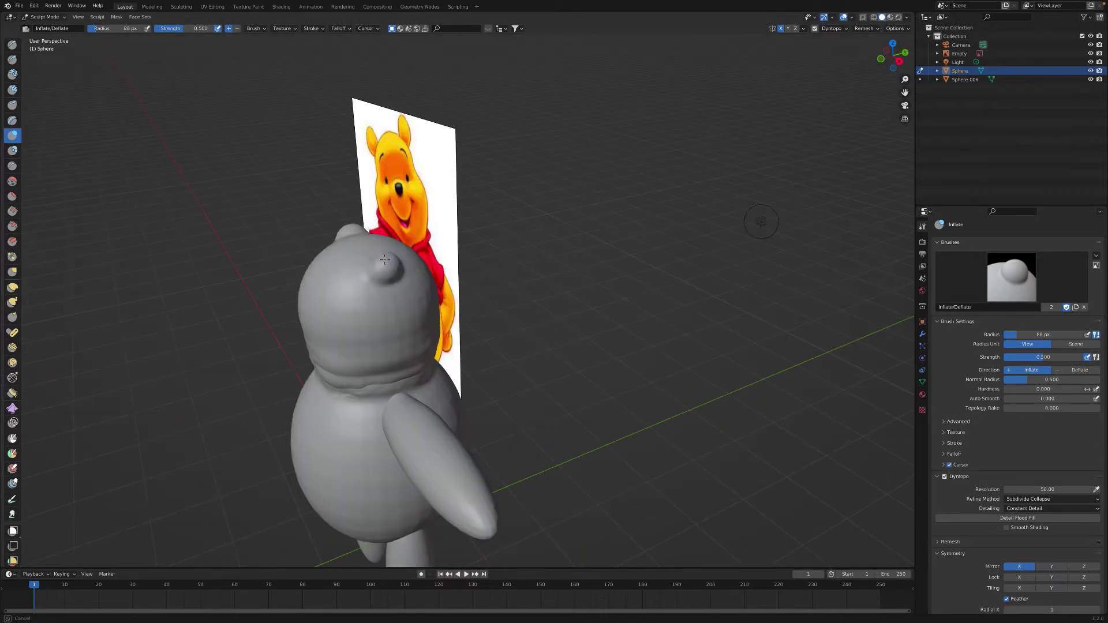
mouse_move(385, 260)
middle_mouse_down()
mouse_move(397, 250)
mouse_move(377, 159)
mouse_move(378, 237)
middle_mouse_up()
Flatten the ears, draw their inner hollows, and smooth them
key("shift+t")
key("x")
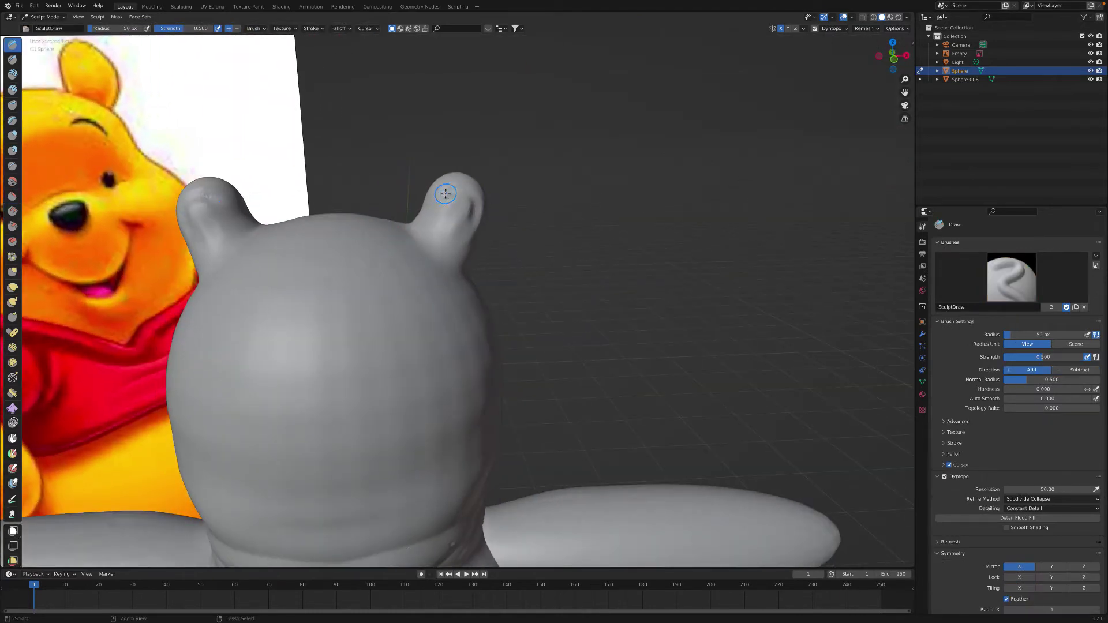
middle_click_drag(473, 220, 449, 239)
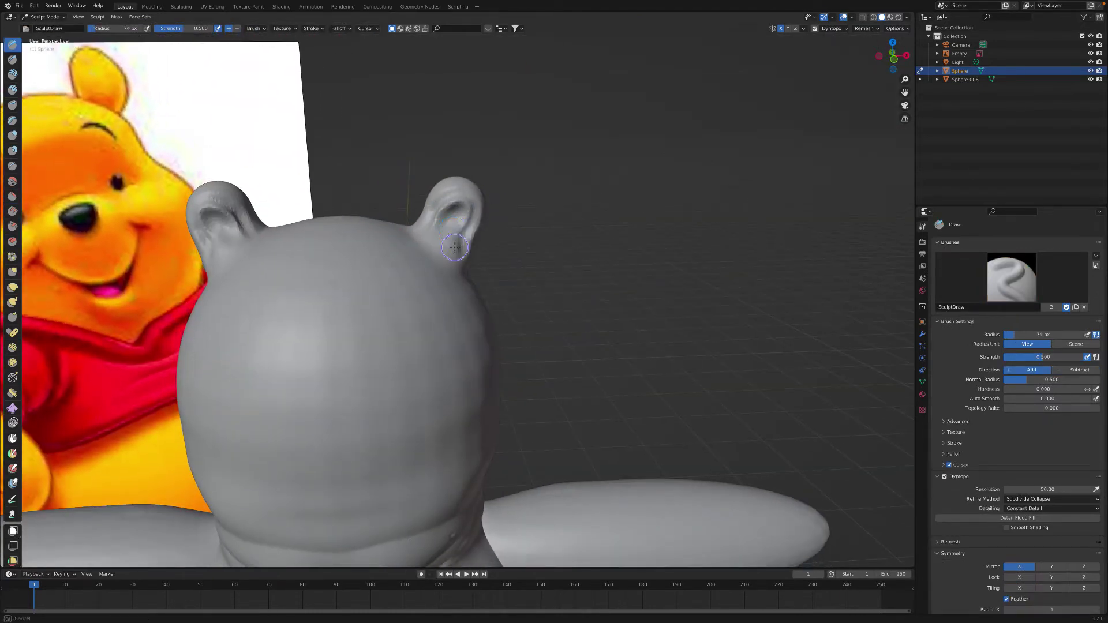
key("shift+s")
mouse_move(446, 206)
middle_mouse_down()
mouse_move(421, 242)
mouse_move(380, 205)
mouse_move(383, 248)
mouse_move(408, 259)
mouse_move(460, 330)
mouse_move(307, 301)
middle_mouse_up()
scroll(356, 220, "down", 4)
scroll(356, 221, "up", 4)
Grab, draw and smooth a neck crease and bulging muzzle, with an enlarged brush
key("g")
key("shift+s")
key("x")
mouse_move(395, 298)
middle_mouse_down()
mouse_move(323, 299)
mouse_move(404, 300)
mouse_move(382, 336)
mouse_move(365, 309)
mouse_move(435, 302)
mouse_move(359, 311)
mouse_move(445, 309)
mouse_move(410, 302)
middle_mouse_up()
key("shift+s")
key("f")
mouse_move(346, 279)
middle_mouse_down()
mouse_move(421, 321)
mouse_move(398, 323)
mouse_move(411, 348)
mouse_move(370, 349)
mouse_move(407, 376)
middle_mouse_up()
key("i")
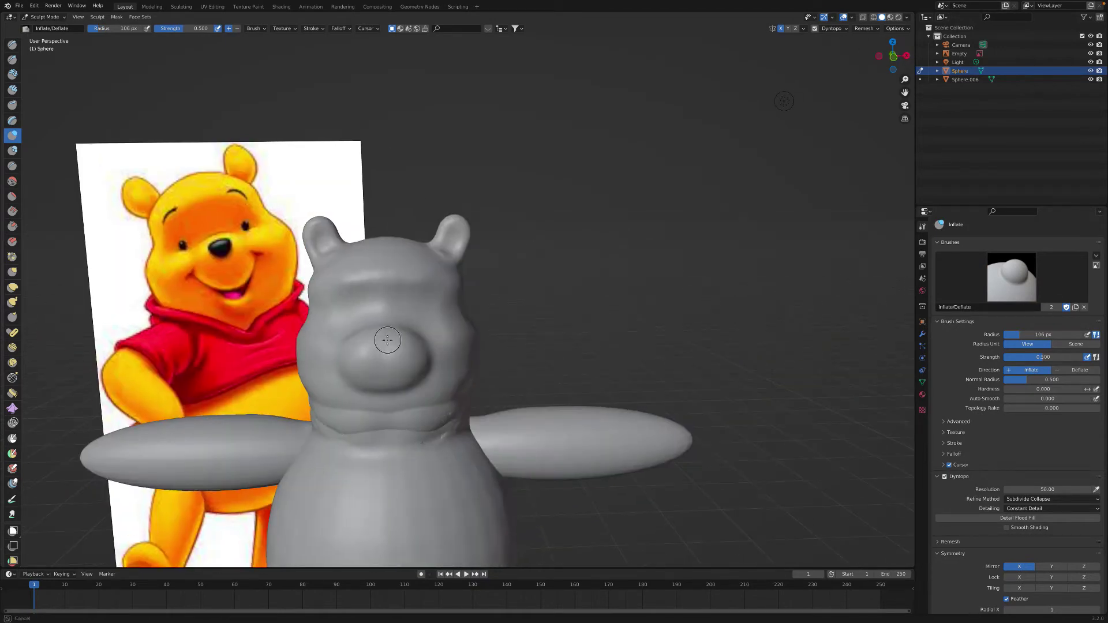
Cut a smiling groove under the muzzle with Crease and Draw, then Smooth its edges
scroll(381, 341, "down", 1)
scroll(383, 363, "up", 2)
mouse_move(387, 369)
middle_mouse_down()
mouse_move(323, 346)
mouse_move(238, 413)
middle_mouse_up()
key("shift+c")
mouse_move(303, 425)
middle_mouse_down()
mouse_move(367, 353)
mouse_move(321, 371)
mouse_move(426, 371)
mouse_move(395, 394)
middle_mouse_up()
key("x")
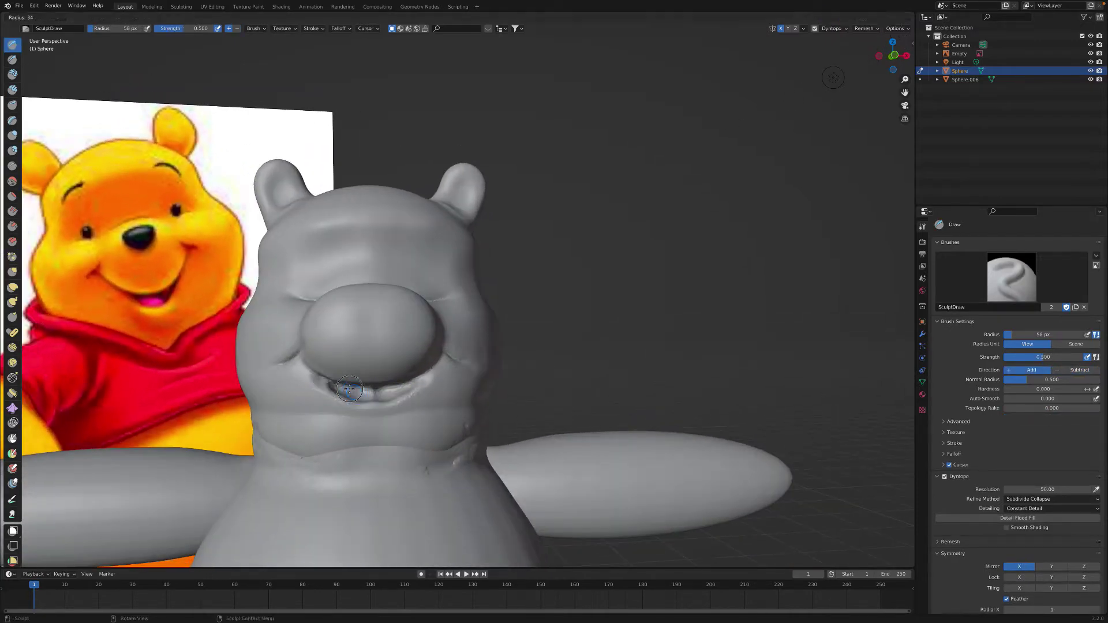
key("shift+s")
middle_click_drag(310, 367, 362, 379)
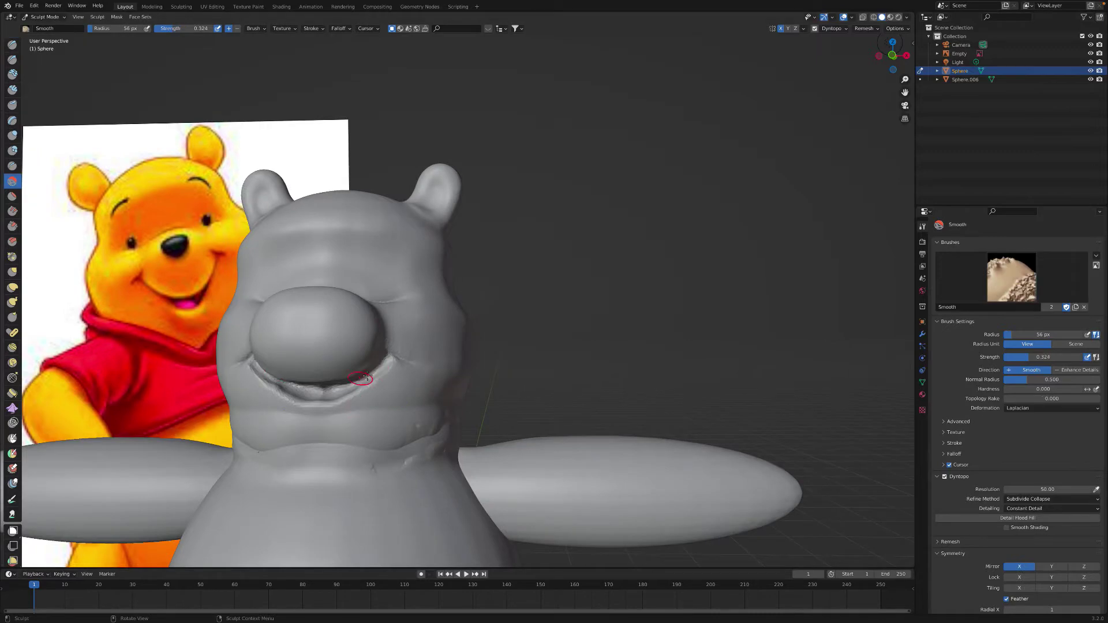
mouse_move(277, 378)
middle_mouse_down("ctrl")
mouse_move(339, 401)
mouse_move(417, 472)
mouse_move(519, 235)
middle_mouse_up("ctrl")
key("shift+f")
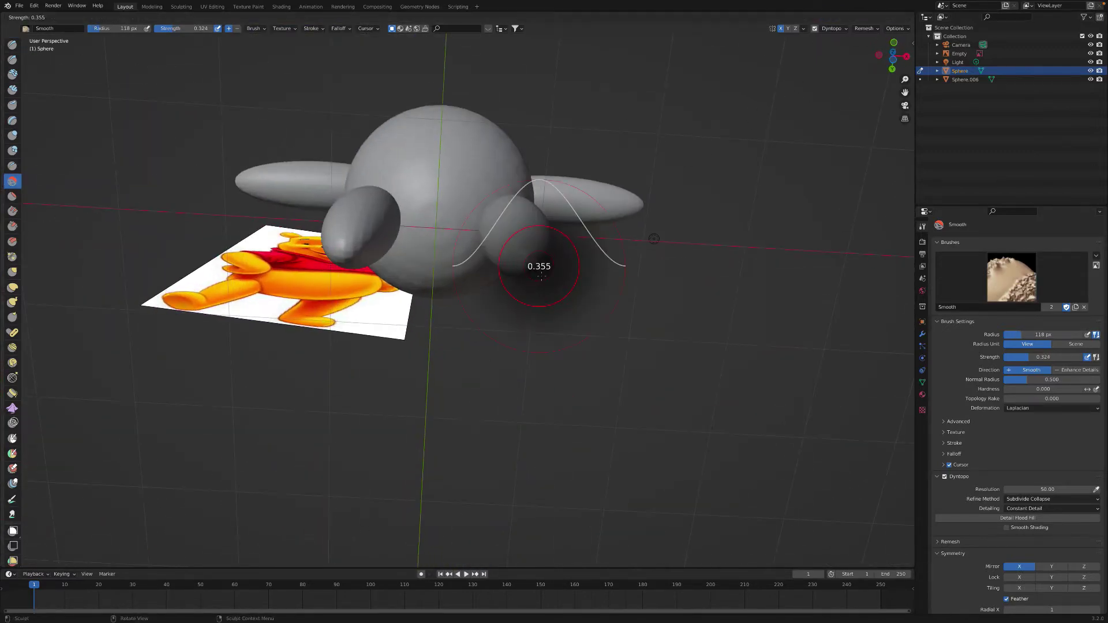
At brush strength 0.682, refine the body with Flatten, Inflate, Smooth and Grab
left_click(564, 296)
key("shift+t")
mouse_move(503, 259)
middle_mouse_down()
mouse_move(500, 439)
mouse_move(516, 448)
mouse_move(482, 428)
mouse_move(396, 453)
mouse_move(415, 438)
middle_mouse_up()
key("i")
key("shift+s")
mouse_move(356, 358)
middle_mouse_down()
mouse_move(345, 410)
mouse_move(494, 459)
mouse_move(421, 444)
mouse_move(492, 440)
mouse_move(467, 450)
mouse_move(323, 411)
mouse_move(542, 468)
mouse_move(412, 477)
mouse_move(462, 479)
mouse_move(408, 459)
mouse_move(587, 477)
mouse_move(450, 404)
mouse_move(426, 346)
mouse_move(464, 350)
mouse_move(349, 354)
mouse_move(369, 392)
mouse_move(404, 398)
mouse_move(386, 347)
mouse_move(463, 383)
mouse_move(393, 386)
mouse_move(392, 358)
middle_mouse_up()
key("g")
key("i")
Flatten, draw and smooth the body and face forms further
scroll(439, 391, "up", 3)
key("shift+t")
scroll(440, 392, "up", 2)
scroll(422, 396, "down", 4)
key("x")
scroll(386, 347, "down", 2)
scroll(385, 347, "down", 2)
key("shift+s")
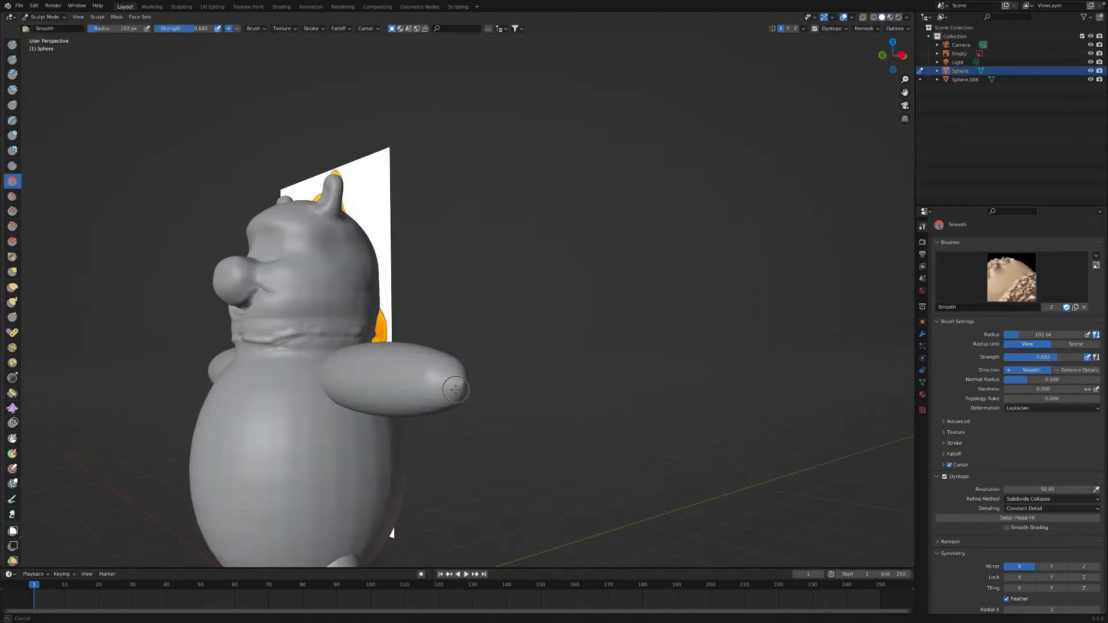
scroll(393, 358, "up", 2)
Lower brush strength to 0.282 and draw a raised lip ridge under the snout
key("shift+f")
left_click(371, 317)
scroll(316, 371, "up", 2)
mouse_move(317, 371)
middle_mouse_down()
mouse_move(266, 360)
mouse_move(470, 329)
mouse_move(594, 339)
mouse_move(390, 343)
mouse_move(210, 415)
mouse_move(408, 396)
middle_mouse_up()
scroll(380, 394, "up", 2)
key("x")
scroll(408, 396, "up", 2)
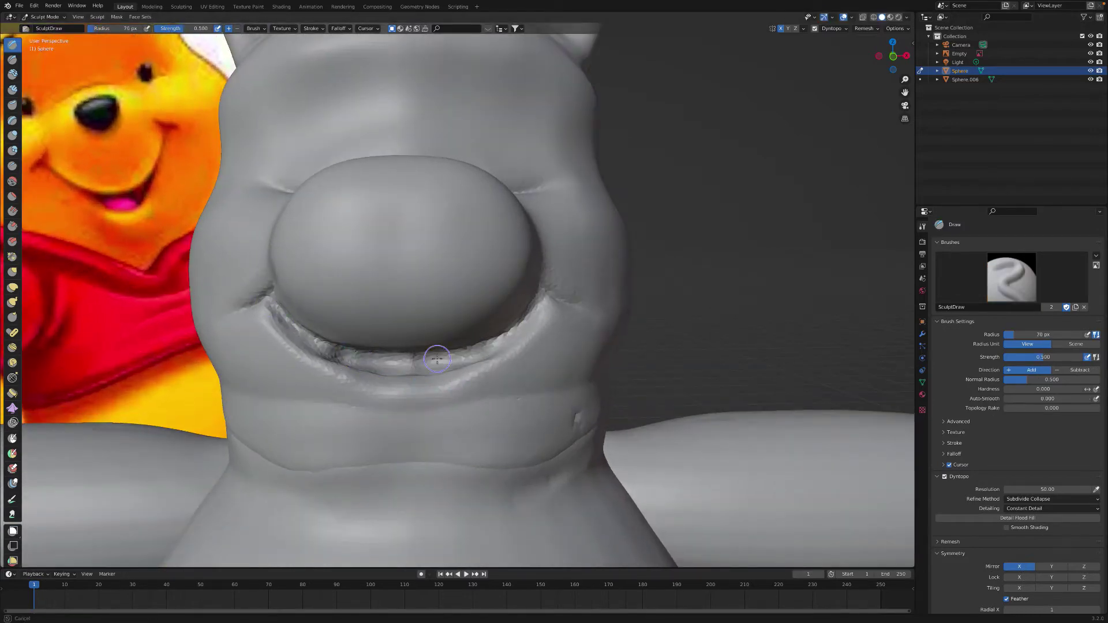
Smooth the face from an angled view
mouse_move(369, 363)
middle_mouse_down()
mouse_move(408, 375)
mouse_move(364, 279)
mouse_move(371, 292)
mouse_move(443, 268)
mouse_move(366, 307)
mouse_move(475, 327)
mouse_move(470, 395)
middle_mouse_up()
key("shift+s")
scroll(475, 327, "down", 2)
scroll(363, 335, "up", 3)
scroll(456, 354, "down", 3)
scroll(370, 334, "up", 2)
Crease and draw two ring-shaped eye sockets above the nose
key("shift+c")
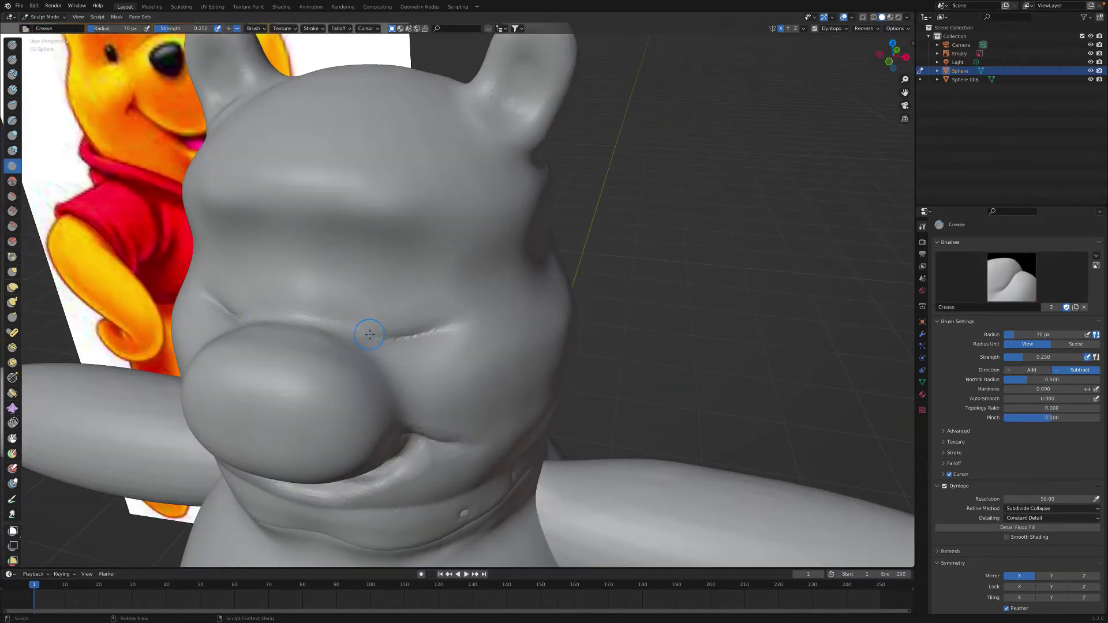
mouse_move(271, 319)
middle_mouse_down()
mouse_move(396, 277)
mouse_move(440, 210)
middle_mouse_up()
key("x")
scroll(440, 210, "up", 1)
left_click_drag(383, 129, 369, 240)
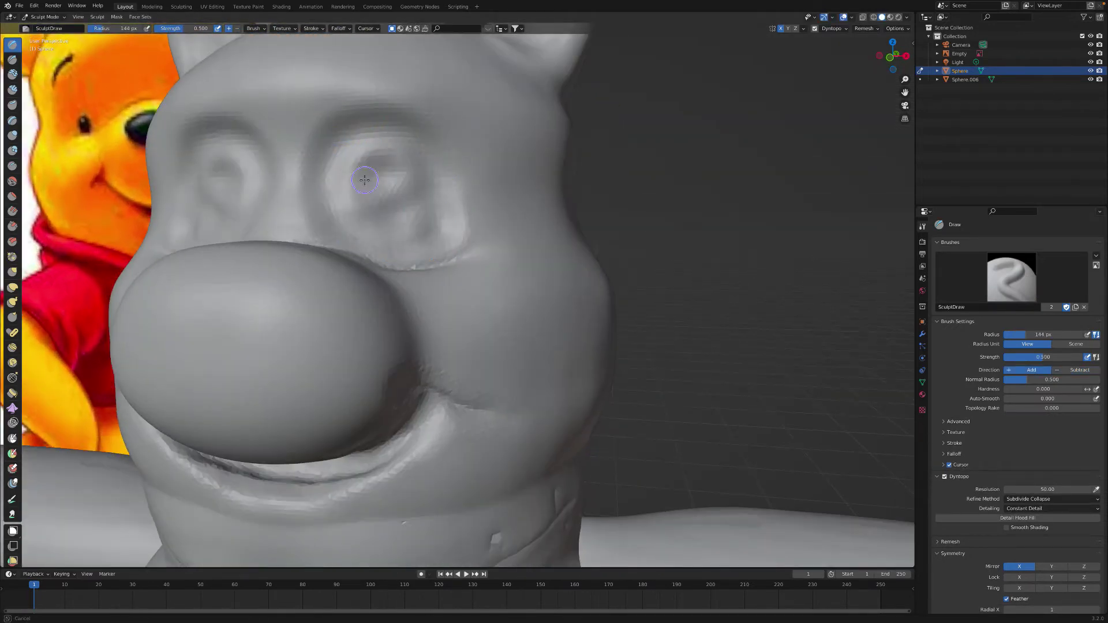
middle_click_drag(433, 223, 331, 223)
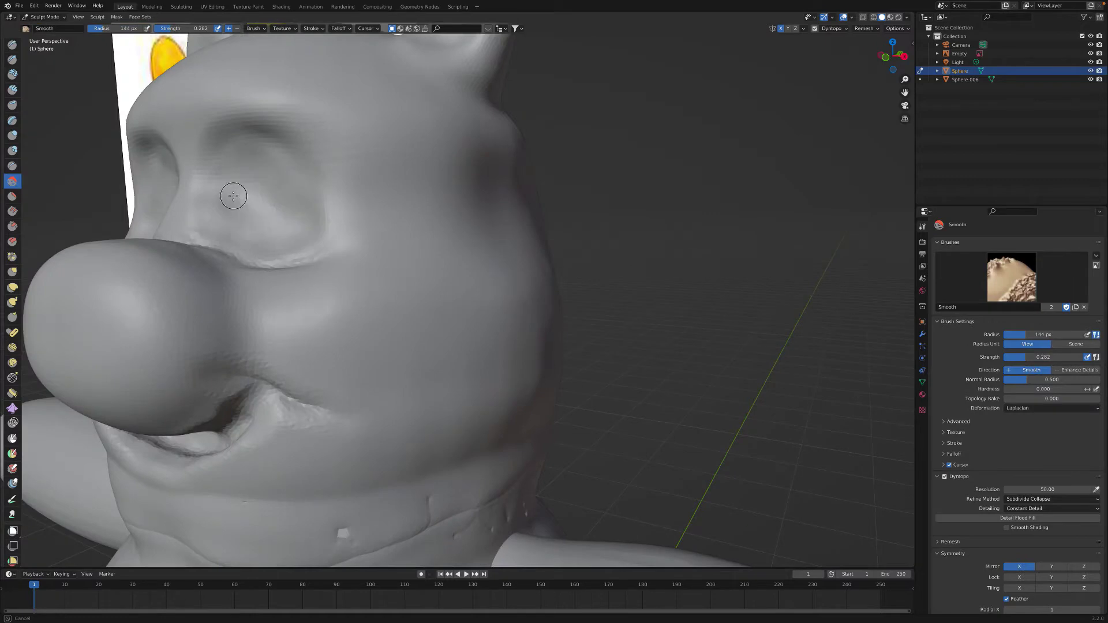
middle_click_drag(233, 196, 352, 224)
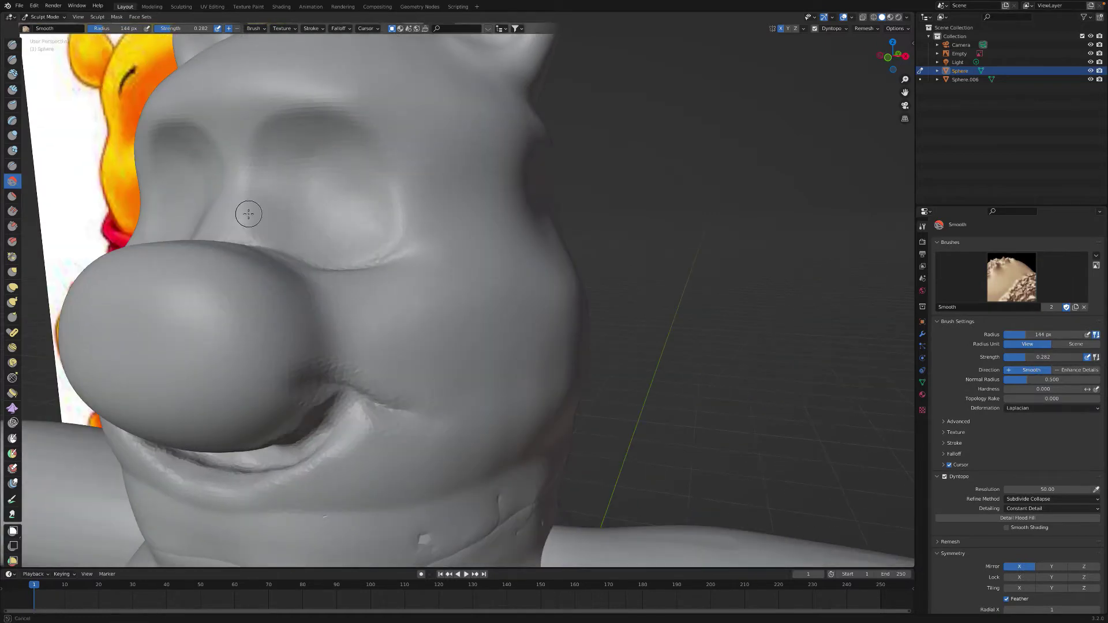
middle_click_drag(248, 214, 416, 240)
key("x")
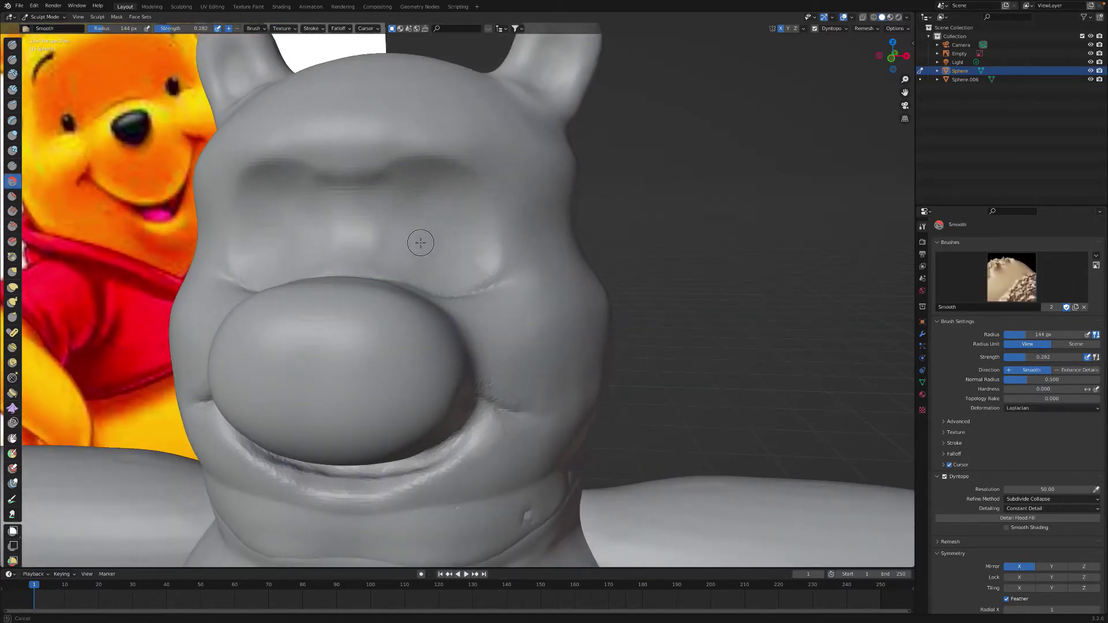
mouse_move(420, 243)
middle_mouse_down()
mouse_move(445, 230)
mouse_move(290, 215)
middle_mouse_up()
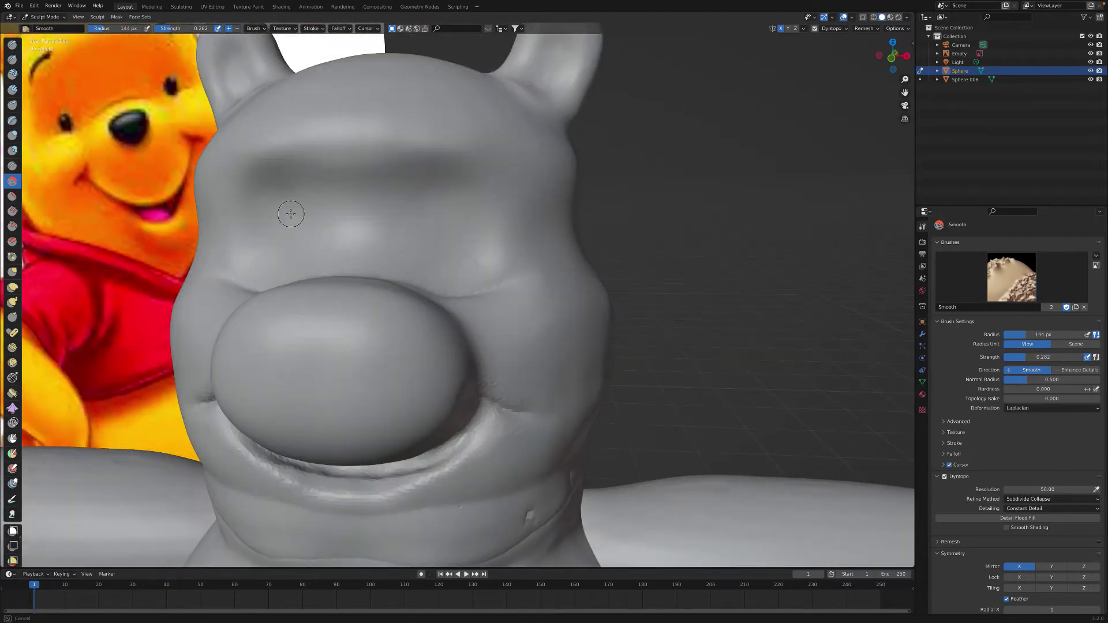
Reshape the arm tip with Inflate, Grab and Smooth, adding a small inflated bump
mouse_move(274, 144)
middle_mouse_down()
mouse_move(331, 259)
mouse_move(389, 279)
mouse_move(461, 329)
mouse_move(544, 314)
mouse_move(353, 324)
mouse_move(415, 309)
mouse_move(459, 321)
mouse_move(375, 265)
mouse_move(395, 282)
middle_mouse_up()
scroll(460, 329, "up", 5)
key("i")
key("g")
key("shift+s")
key("i")
scroll(460, 324, "up", 4)
left_click(424, 295)
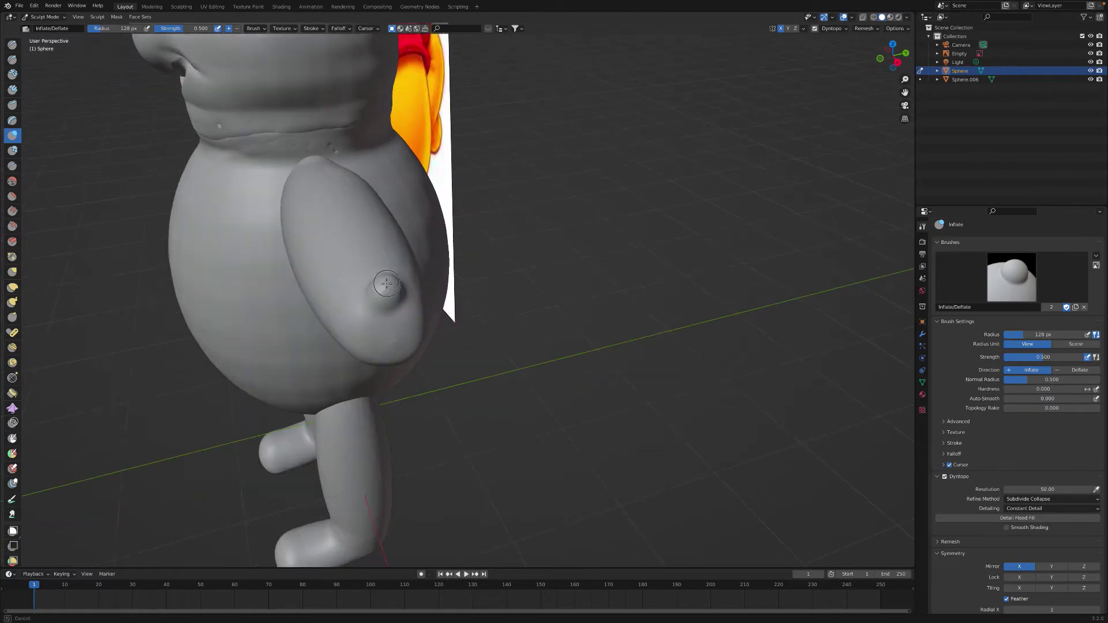
Orbit and zoom around the bear's arm until its end points left in a side view
mouse_move(396, 266)
middle_mouse_down()
mouse_move(415, 314)
mouse_move(384, 335)
mouse_move(432, 298)
mouse_move(398, 328)
middle_mouse_up()
scroll(418, 326, "up", 4)
scroll(425, 318, "down", 3)
scroll(408, 340, "down", 3)
scroll(415, 311, "up", 3)
scroll(432, 299, "down", 3)
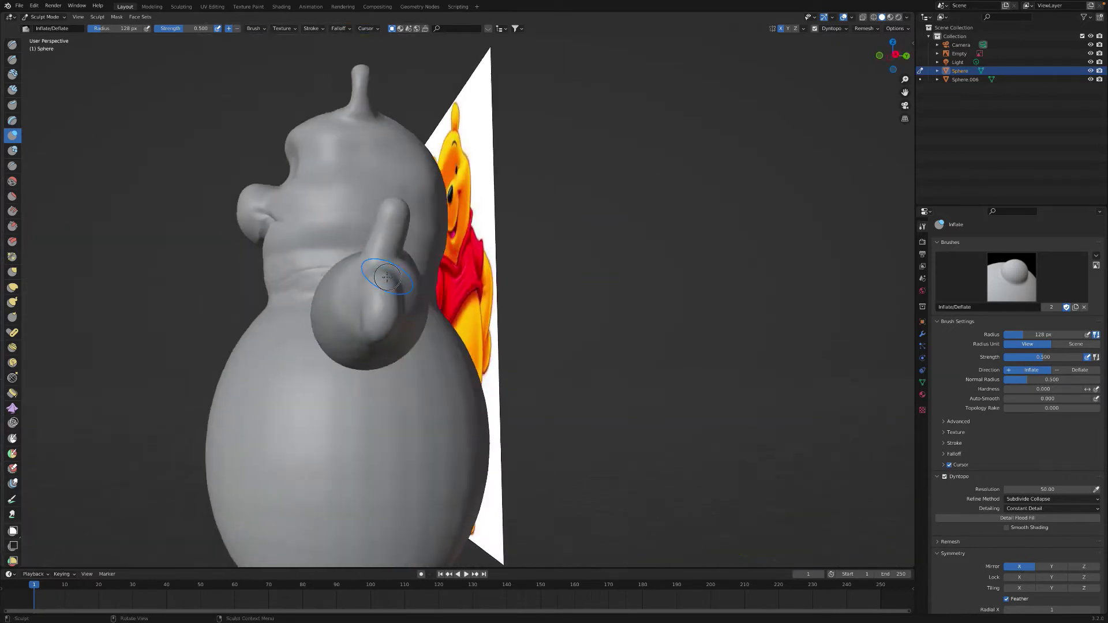
scroll(386, 338, "up", 3)
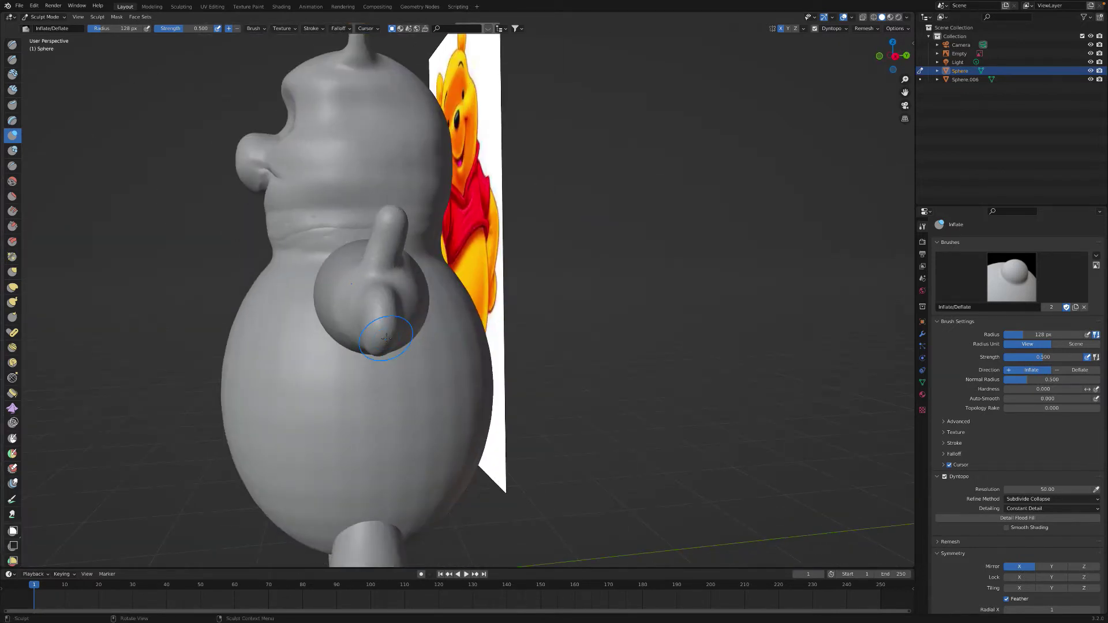
mouse_move(385, 338)
middle_mouse_down()
mouse_move(389, 321)
mouse_move(457, 322)
mouse_move(406, 317)
mouse_move(506, 310)
middle_mouse_up()
scroll(393, 329, "up", 3)
scroll(393, 329, "down", 3)
scroll(507, 309, "up", 3)
scroll(473, 312, "down", 2)
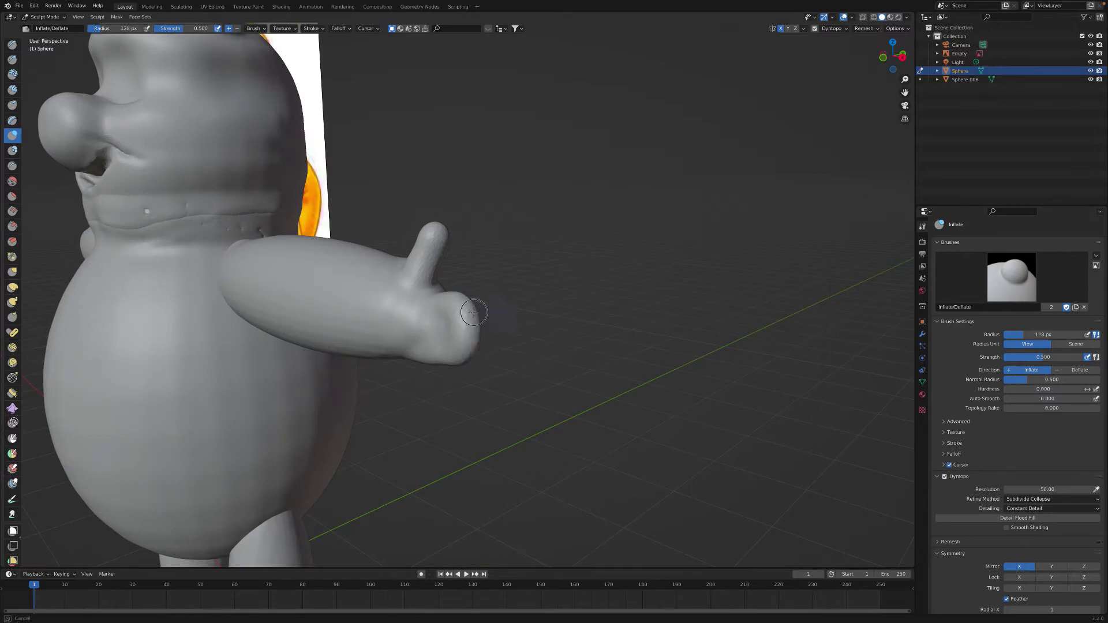
Set a 226 px brush radius and pull a raised thumb out at the arm's end
mouse_move(476, 360)
middle_mouse_down()
mouse_move(496, 357)
mouse_move(404, 323)
mouse_move(548, 341)
mouse_move(384, 281)
mouse_move(549, 317)
mouse_move(574, 338)
mouse_move(542, 371)
middle_mouse_up()
scroll(496, 358, "up", 3)
key("f")
left_click(567, 353)
middle_click_drag(567, 353, 550, 298)
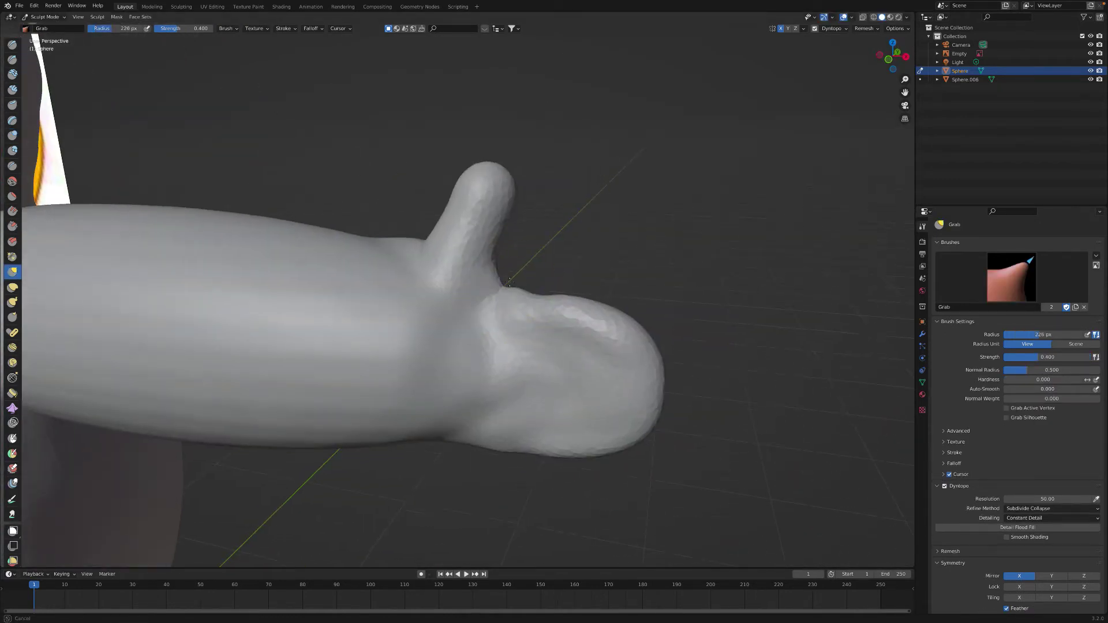
Smooth the join between thumb and hand, then flatten the arm from another angle
key("i")
key("shift+s")
middle_click_drag(578, 425, 479, 280)
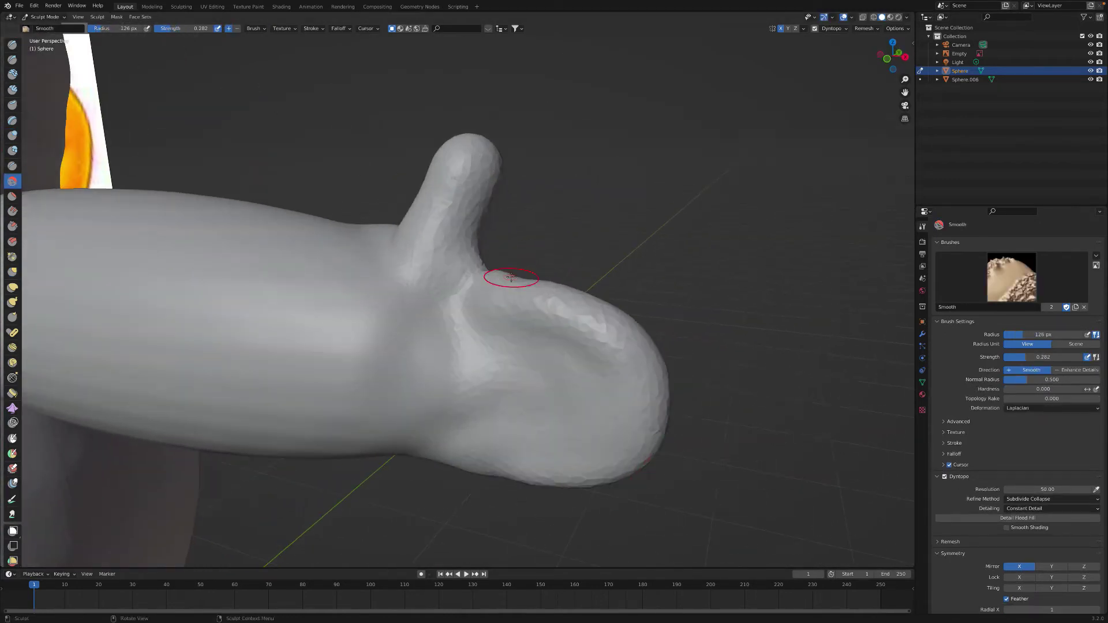
middle_click_drag(547, 301, 340, 290)
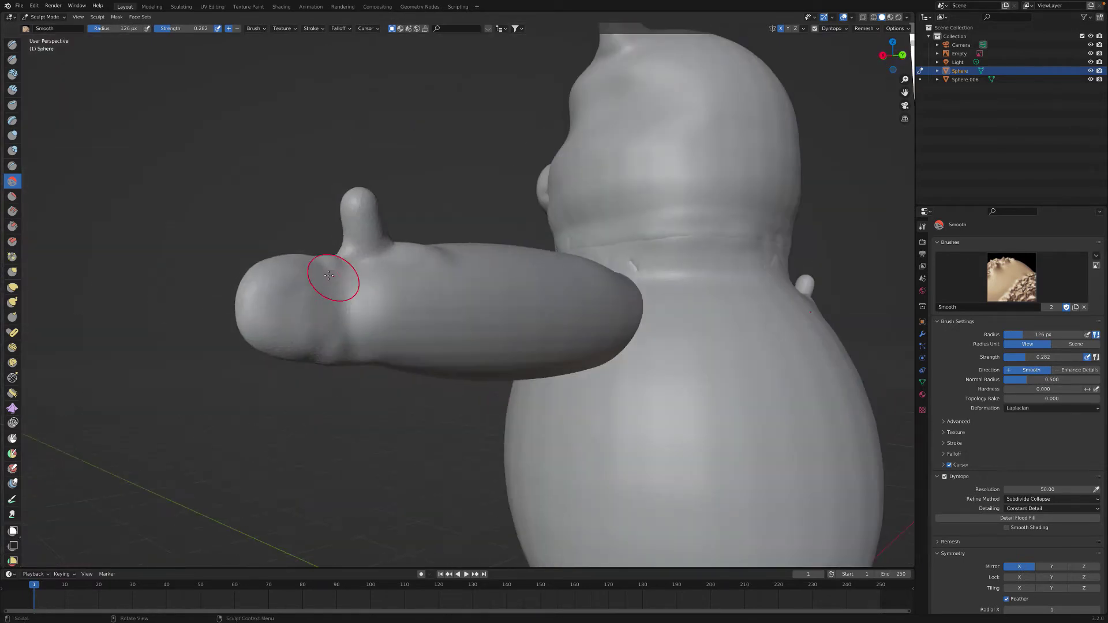
key("shift+t")
middle_click_drag(334, 354, 392, 278)
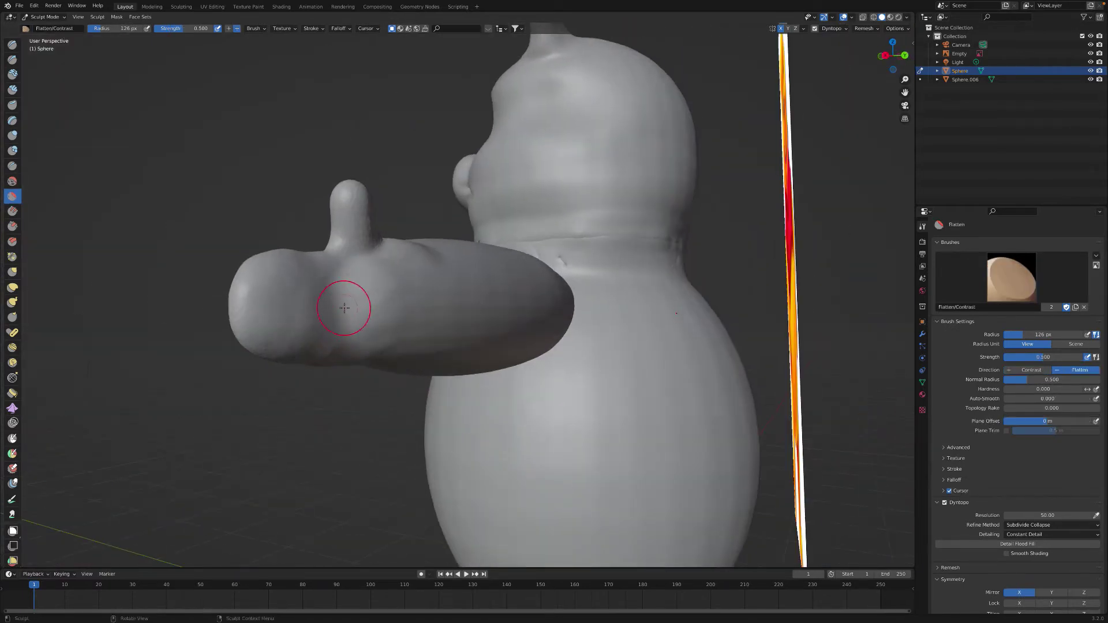
Inflate, draw and grab around the wrist, then smooth it into the arm
key("i")
mouse_move(377, 349)
middle_mouse_down()
mouse_move(488, 230)
mouse_move(491, 312)
mouse_move(446, 334)
middle_mouse_up()
key("x")
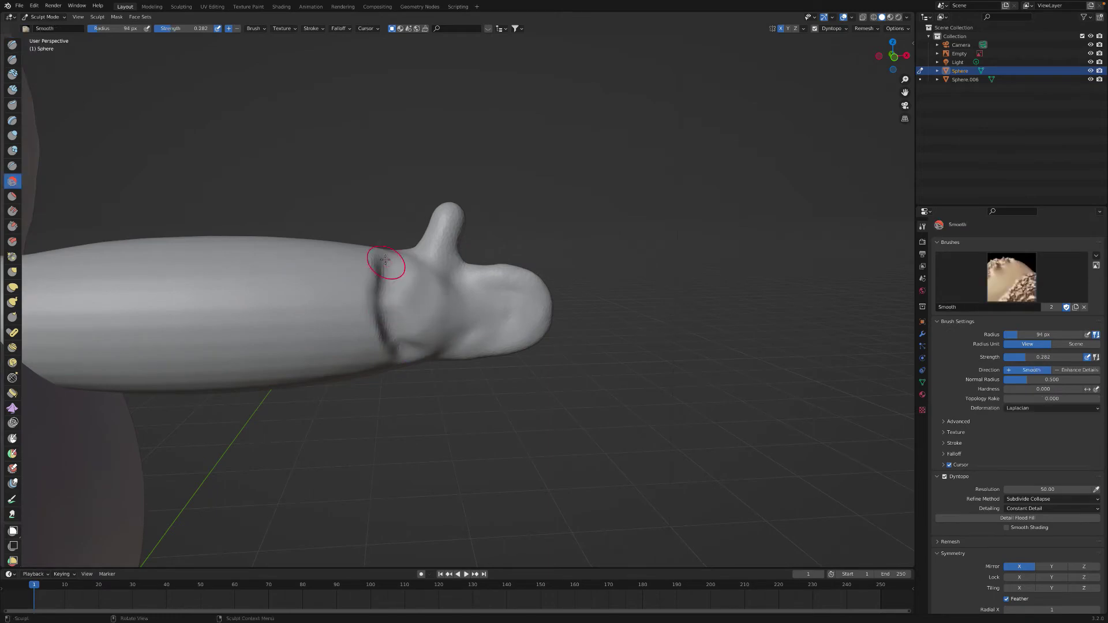
key("g")
mouse_move(408, 276)
middle_mouse_down()
mouse_move(457, 376)
mouse_move(496, 371)
mouse_move(519, 383)
mouse_move(531, 413)
mouse_move(487, 327)
middle_mouse_up()
key("shift+s")
scroll(487, 327, "down", 2)
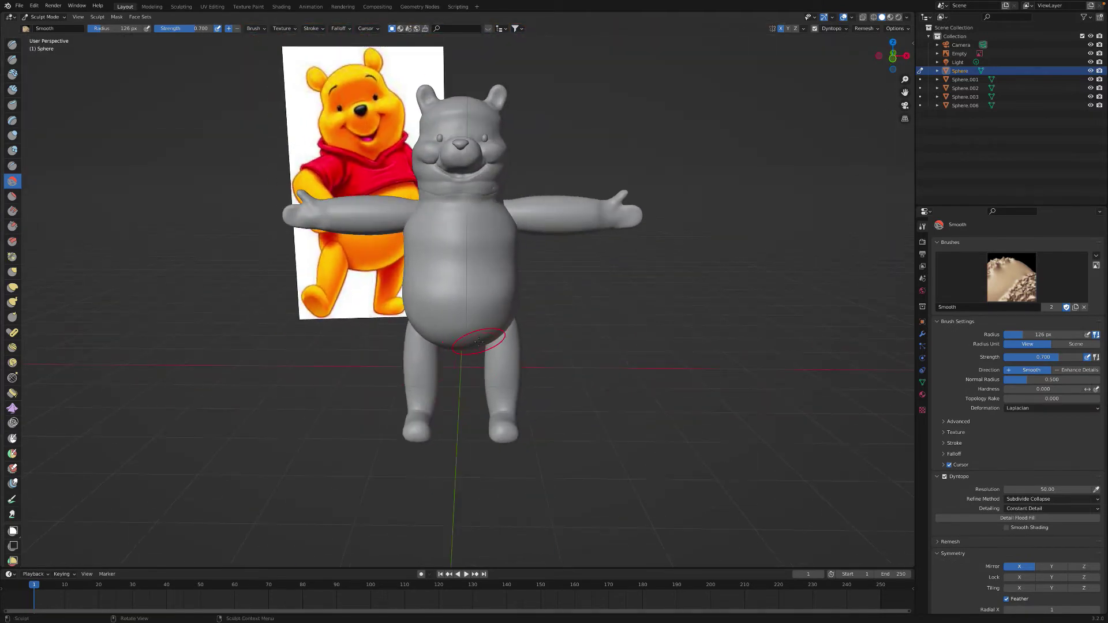
Carve a crease along the bear's neckline with the Crease brush
scroll(487, 327, "up", 5)
key("shift+c")
scroll(386, 237, "down", 1)
scroll(402, 246, "down", 5)
mouse_move(403, 246)
middle_mouse_down()
mouse_move(507, 319)
mouse_move(691, 287)
middle_mouse_up()
Preview the bear with its material colours, then return to plain grey shading
key("z")
key("z")
scroll(436, 315, "up", 6)
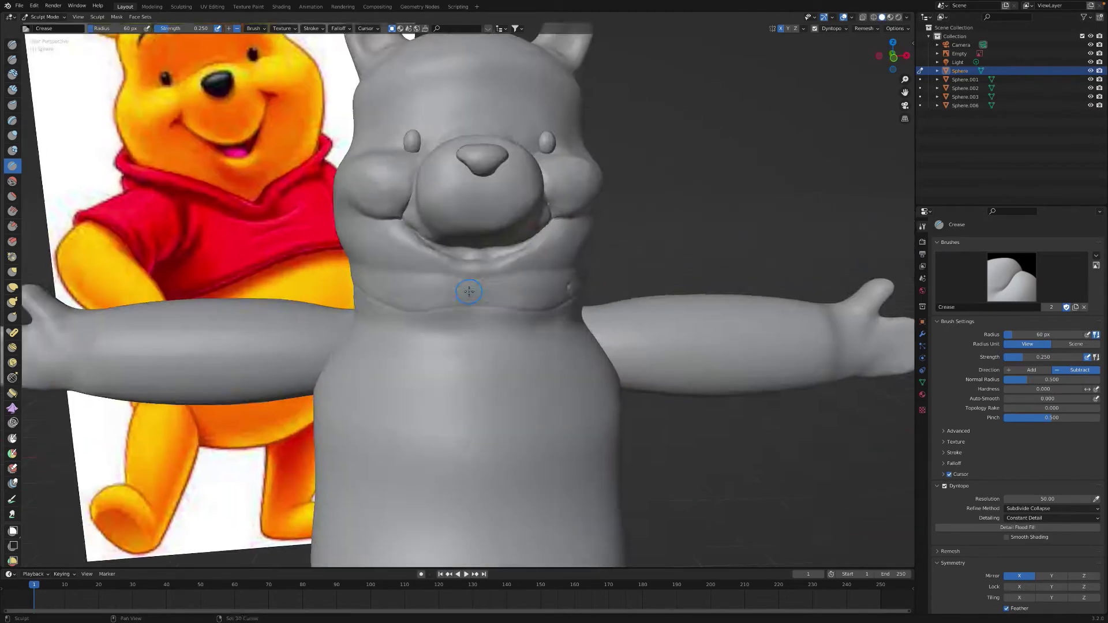
scroll(436, 315, "up", 1)
key("shift+s")
mouse_move(390, 333)
middle_mouse_down()
mouse_move(458, 299)
mouse_move(415, 316)
mouse_move(489, 317)
mouse_move(366, 314)
mouse_move(408, 345)
mouse_move(513, 302)
mouse_move(452, 321)
mouse_move(491, 323)
mouse_move(520, 346)
mouse_move(363, 280)
middle_mouse_up()
Inflate and smooth the bear's head with an adjusted brush strength
key("i")
key("s")
key("shift+f")
scroll(520, 361, "up", 1)
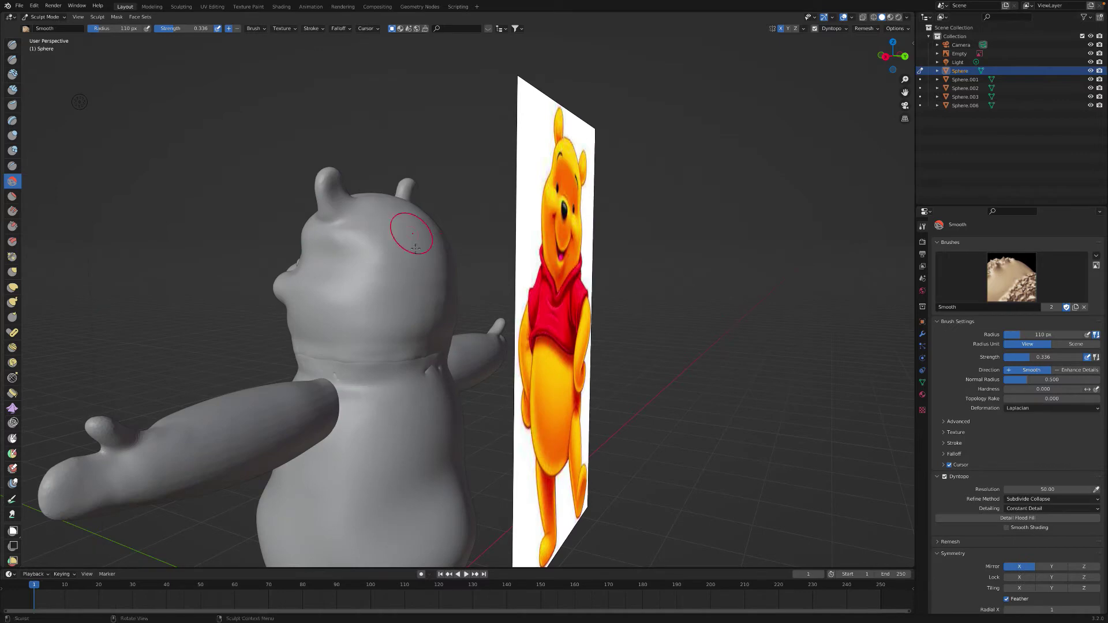
Grab and smooth the face from the front, then return to Object Mode
mouse_move(381, 306)
middle_mouse_down()
mouse_move(309, 321)
mouse_move(519, 323)
middle_mouse_up()
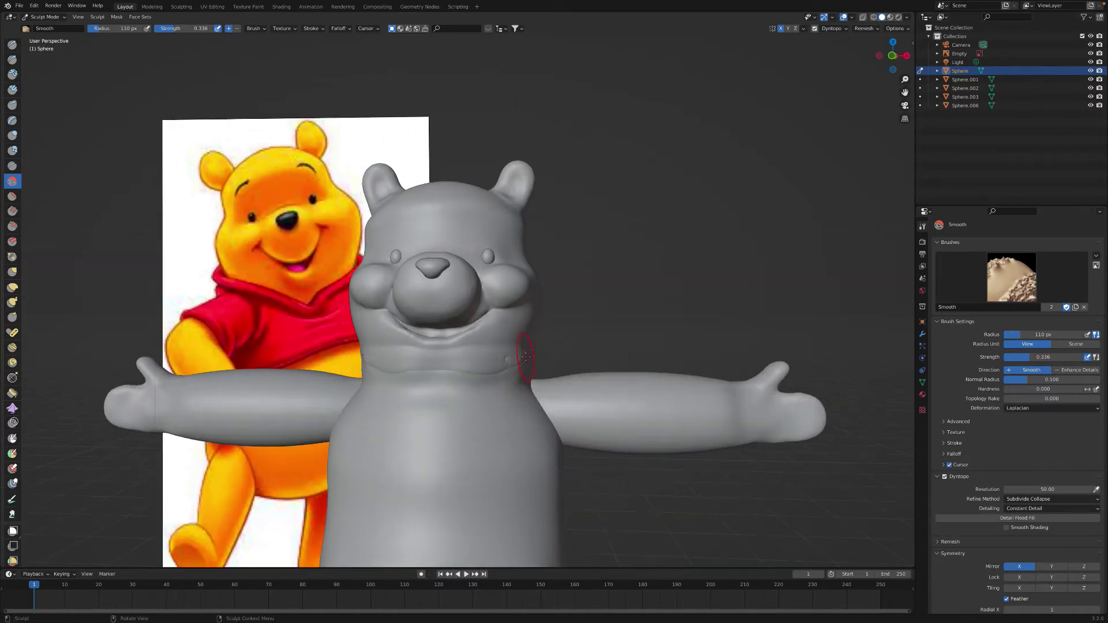
key("g")
scroll(547, 354, "up", 2)
scroll(547, 355, "down", 2)
mouse_move(420, 347)
middle_mouse_down()
mouse_move(458, 334)
mouse_move(438, 346)
mouse_move(337, 345)
mouse_move(500, 354)
mouse_move(541, 404)
middle_mouse_up()
key("shift+s")
key("ctrl+Tab")
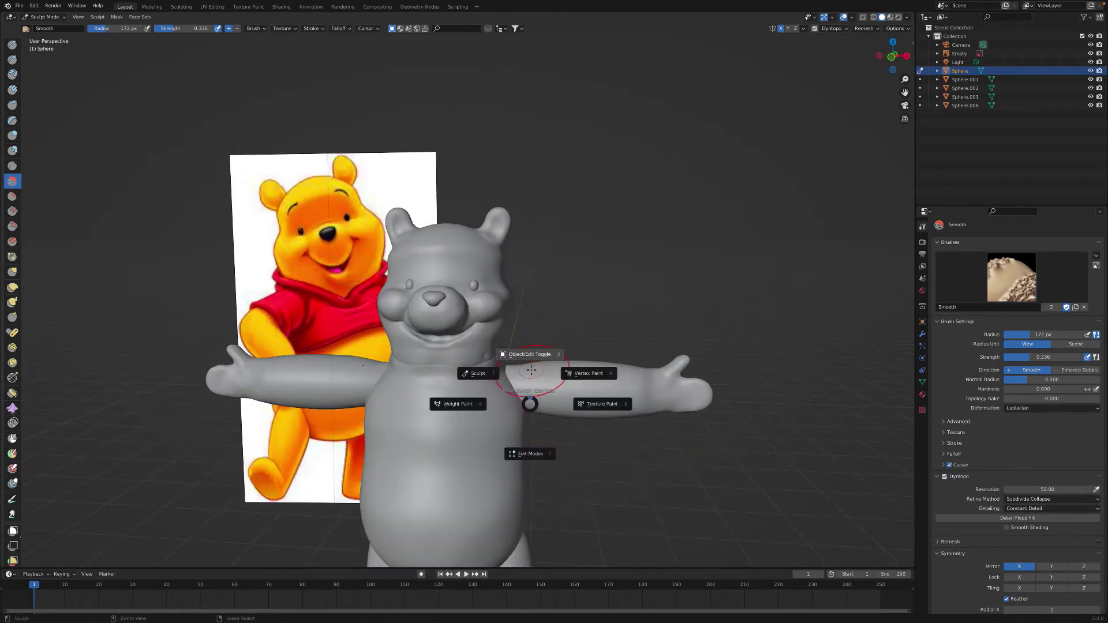
left_click(420, 400)
Move the new sphere Sphere.004 vertically along Z into position
key("g")
key("z")
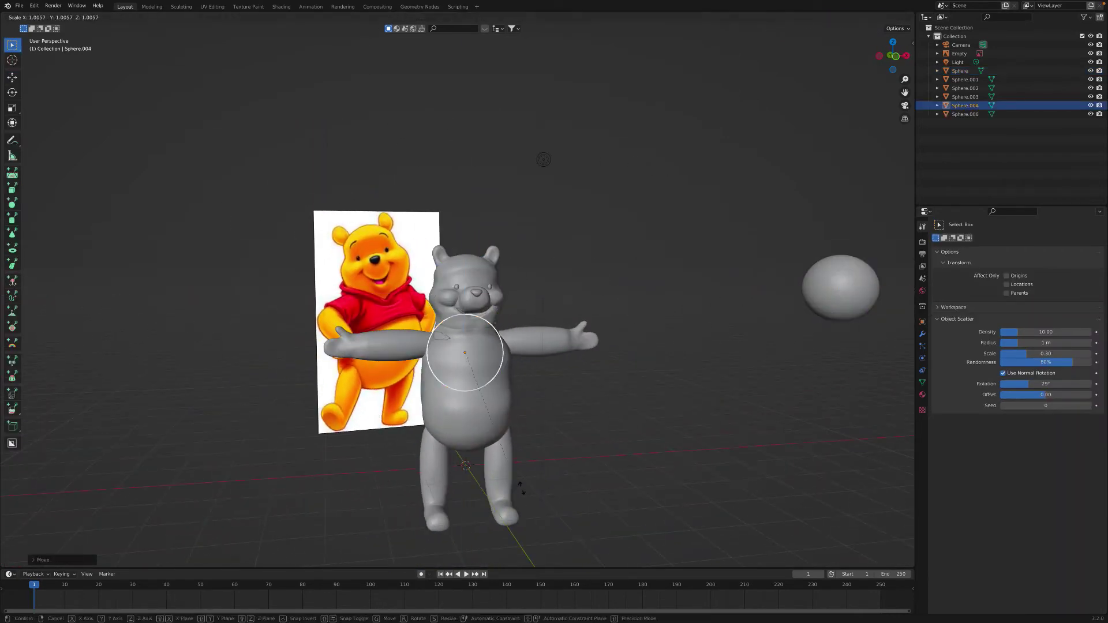
left_click(635, 496)
middle_click_drag(635, 496, 653, 517)
Isolate Sphere.004 in Local view, sculpt it, and grab its sides out into shoulders
key("KP_Divide")
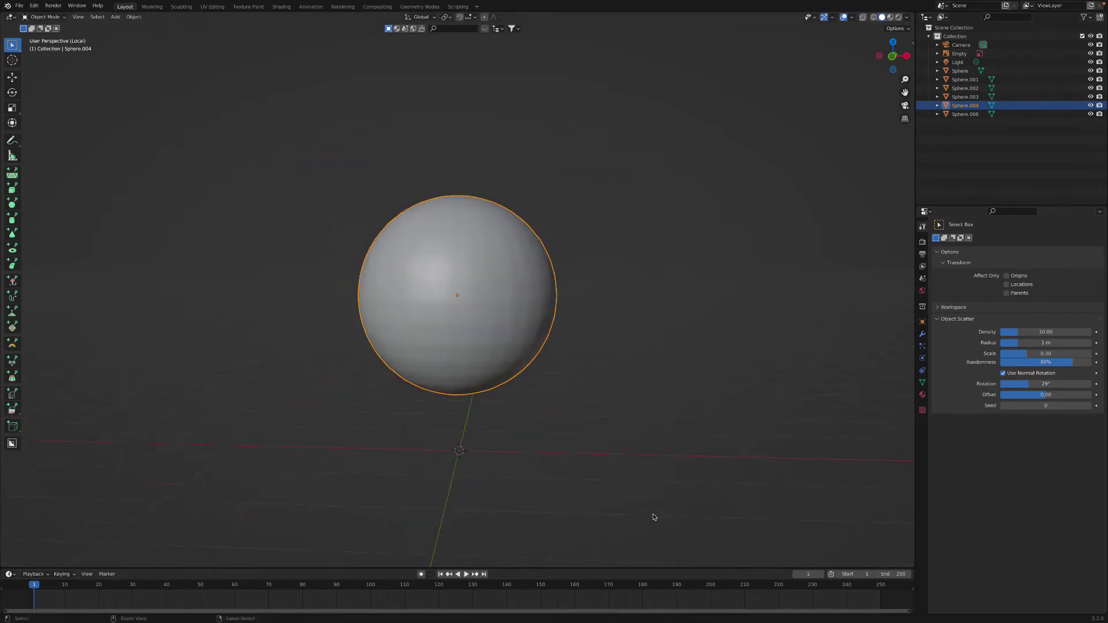
key("ctrl+Tab")
left_click(606, 494)
key("g")
mouse_move(447, 362)
middle_mouse_down()
mouse_move(433, 371)
mouse_move(633, 414)
mouse_move(574, 272)
middle_mouse_up()
left_click(588, 398)
left_click_drag(539, 279, 651, 280)
Enlarge the brush radius and inflate the sphere into a fuller torso blob
middle_click_drag(629, 314, 571, 253)
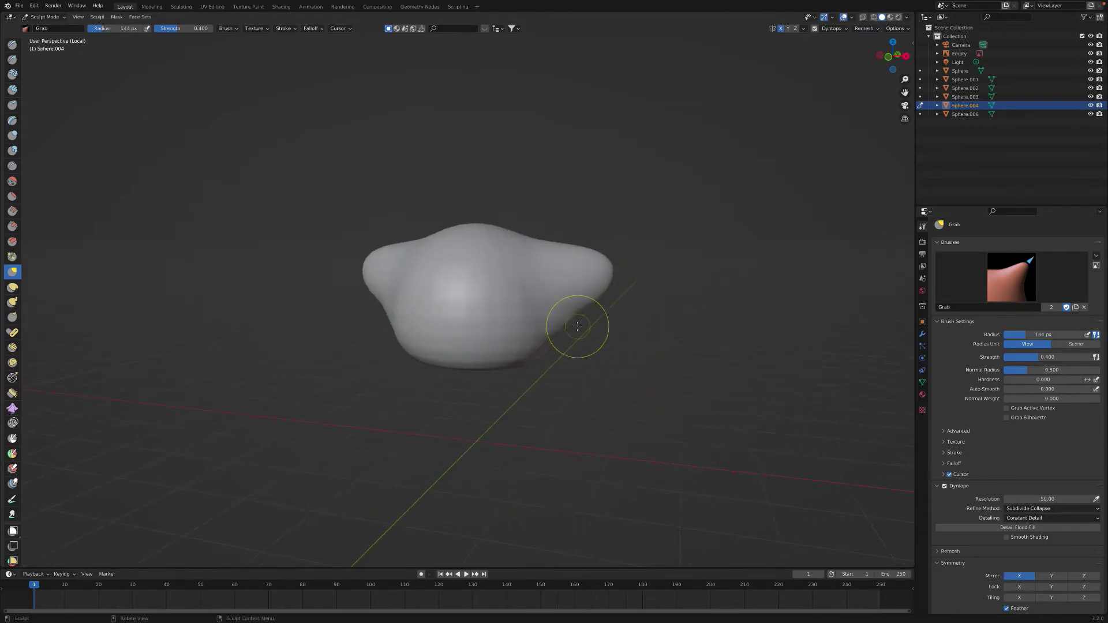
mouse_move(548, 312)
middle_mouse_down()
mouse_move(554, 395)
mouse_move(487, 285)
mouse_move(603, 359)
middle_mouse_up()
key("f")
left_click(554, 396)
key("i")
key("f")
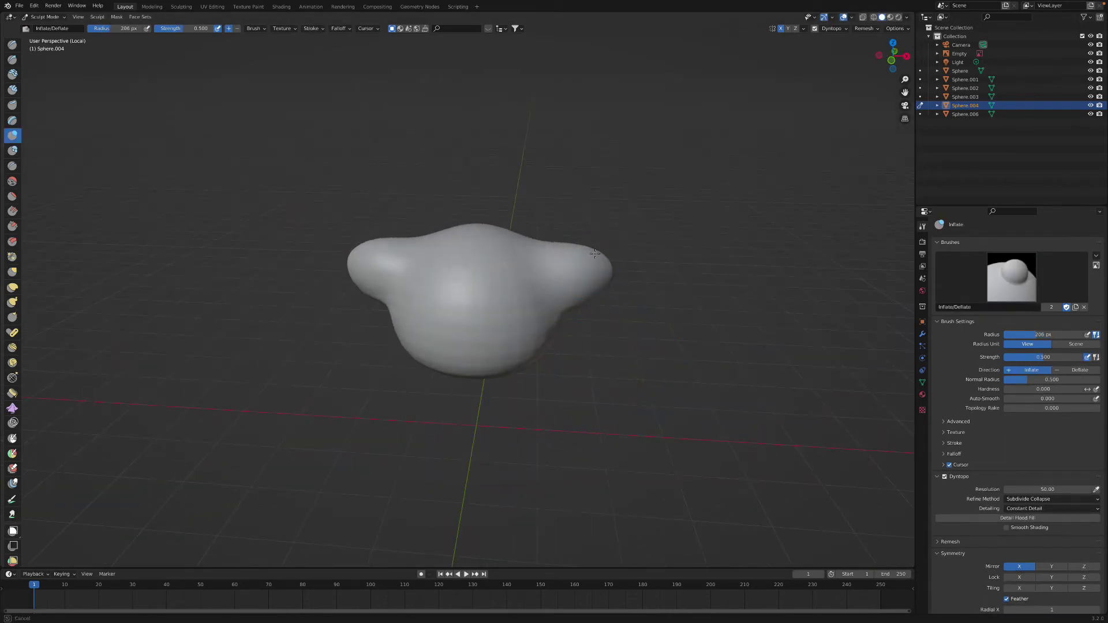
middle_click_drag(608, 285, 420, 310)
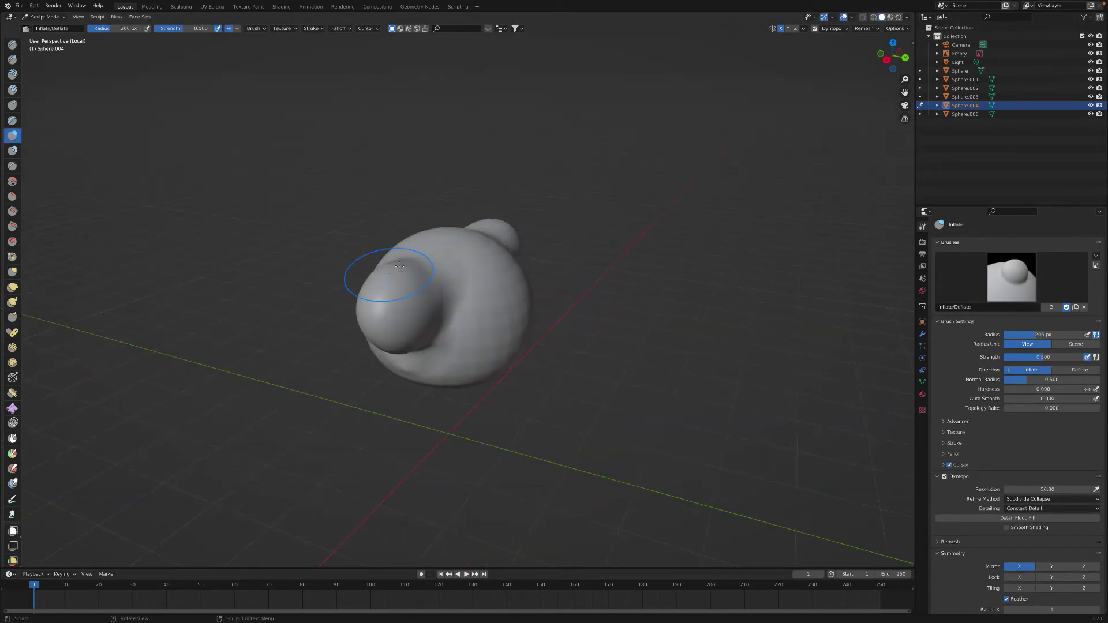
mouse_move(399, 265)
middle_mouse_down()
mouse_move(403, 310)
mouse_move(583, 314)
mouse_move(507, 277)
mouse_move(467, 241)
mouse_move(445, 247)
mouse_move(539, 284)
mouse_move(511, 256)
middle_mouse_up()
Shape the shirt body using the Flatten, Grab, Clay and Draw brushes
key("shift+t")
key("g")
key("c")
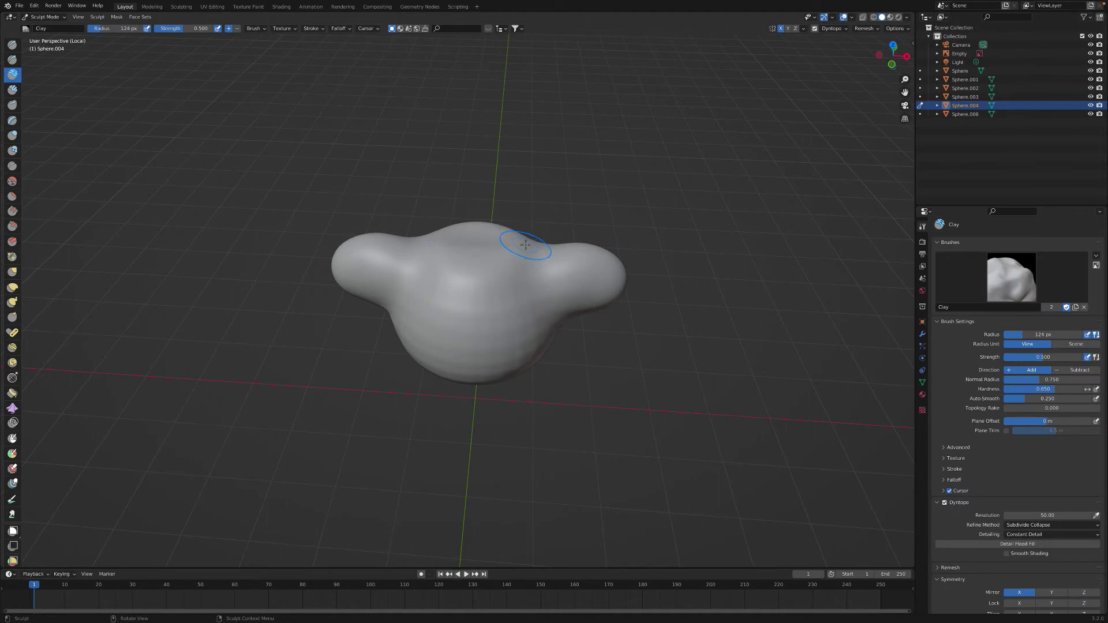
key("x")
middle_click_drag(408, 185, 491, 272)
mouse_move(396, 264)
middle_mouse_down()
mouse_move(469, 264)
mouse_move(445, 266)
mouse_move(433, 251)
middle_mouse_up()
Shrink the brush to 102 then 72 px and crease the folded-over collar
key("f")
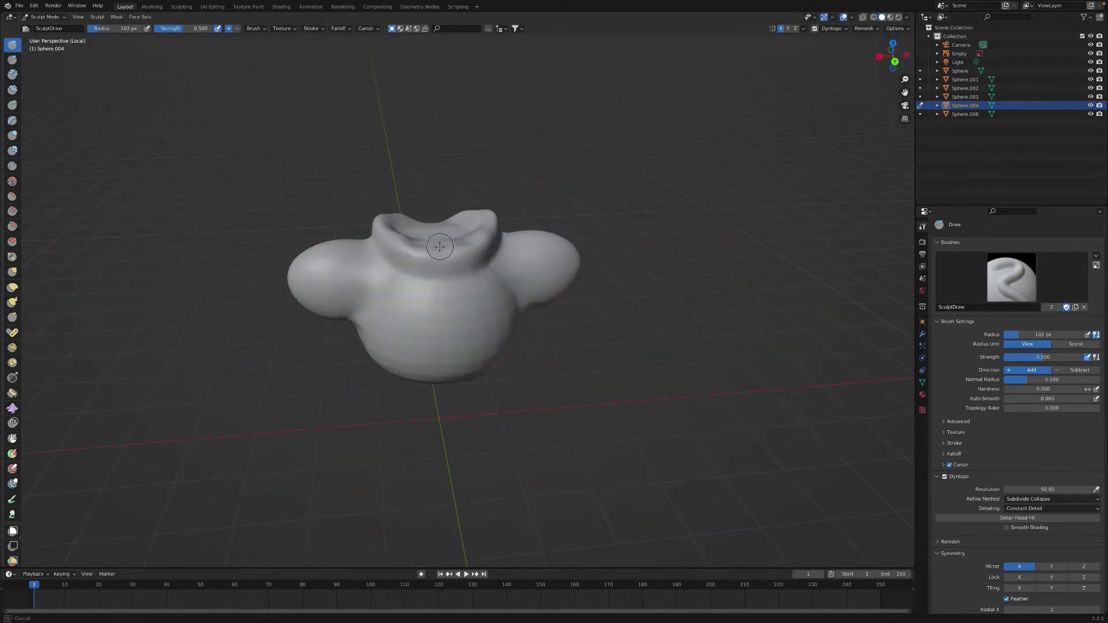
key("f")
mouse_move(497, 228)
middle_mouse_down()
mouse_move(492, 254)
mouse_move(507, 237)
mouse_move(521, 265)
mouse_move(411, 262)
mouse_move(433, 299)
mouse_move(488, 311)
mouse_move(427, 279)
middle_mouse_up()
key("f")
key("shift+c")
Leave Local view and grab the shirt into place over the bear's torso
middle_click_drag(493, 290, 458, 316)
key("KP_Divide")
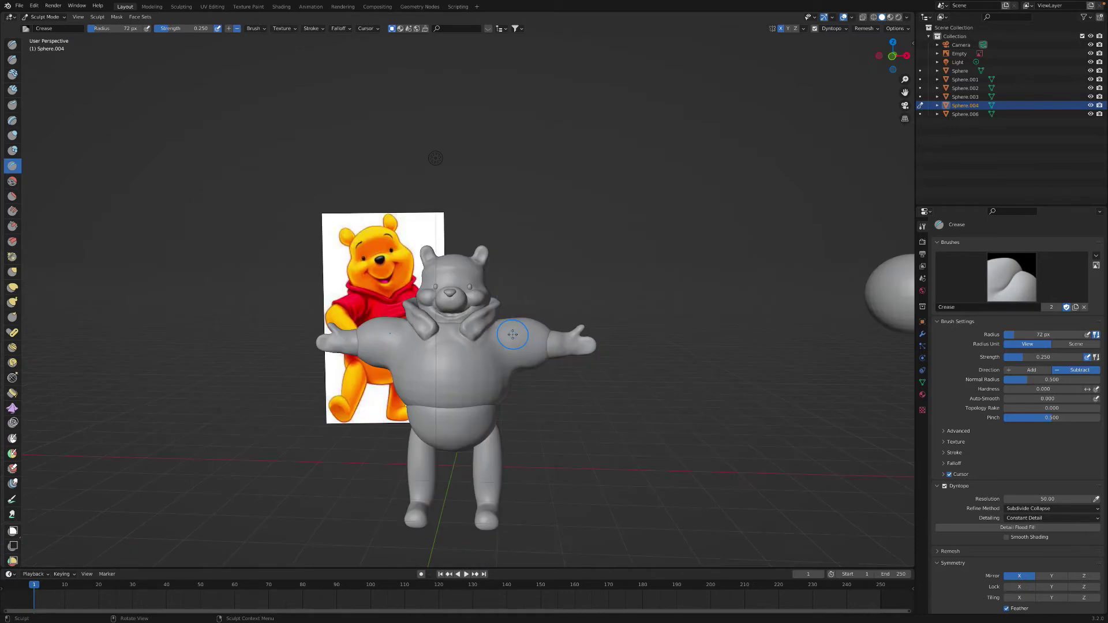
key("g")
scroll(519, 381, "up", 1)
mouse_move(513, 376)
middle_mouse_down()
mouse_move(408, 396)
mouse_move(465, 371)
mouse_move(547, 408)
middle_mouse_up()
mouse_move(563, 333)
middle_mouse_down()
mouse_move(341, 361)
mouse_move(574, 317)
mouse_move(557, 354)
mouse_move(361, 368)
mouse_move(520, 371)
mouse_move(524, 408)
mouse_move(377, 330)
mouse_move(473, 346)
mouse_move(404, 340)
mouse_move(442, 332)
mouse_move(564, 395)
mouse_move(469, 407)
mouse_move(449, 380)
mouse_move(309, 371)
mouse_move(358, 445)
mouse_move(520, 383)
mouse_move(515, 402)
mouse_move(507, 396)
middle_mouse_up()
Smooth and flatten the shirt's surface against the bear's body
key("shift+s")
key("shift+t")
key("g")
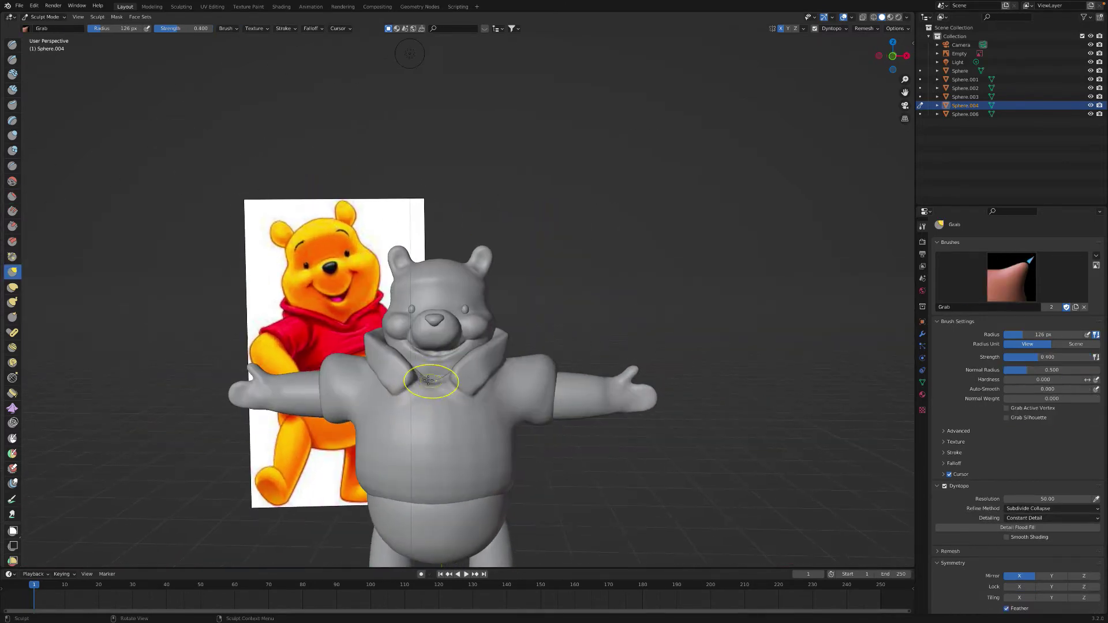
key("shift+s")
mouse_move(430, 378)
middle_mouse_down()
mouse_move(470, 396)
mouse_move(420, 384)
mouse_move(495, 371)
mouse_move(487, 394)
mouse_move(458, 371)
mouse_move(396, 440)
mouse_move(346, 421)
mouse_move(418, 405)
mouse_move(436, 420)
mouse_move(550, 432)
mouse_move(543, 395)
middle_mouse_up()
Grab and smooth the shirt, then crease its folds from a high rear view
key("g")
key("shift+s")
key("shift+c")
mouse_move(510, 430)
middle_mouse_down()
mouse_move(360, 375)
mouse_move(463, 441)
mouse_move(511, 435)
mouse_move(493, 465)
mouse_move(470, 364)
mouse_move(447, 372)
mouse_move(531, 330)
middle_mouse_up()
Isolate the shirt and smooth, draw and crease its collar rim with adjusted strength
key("KP_Divide")
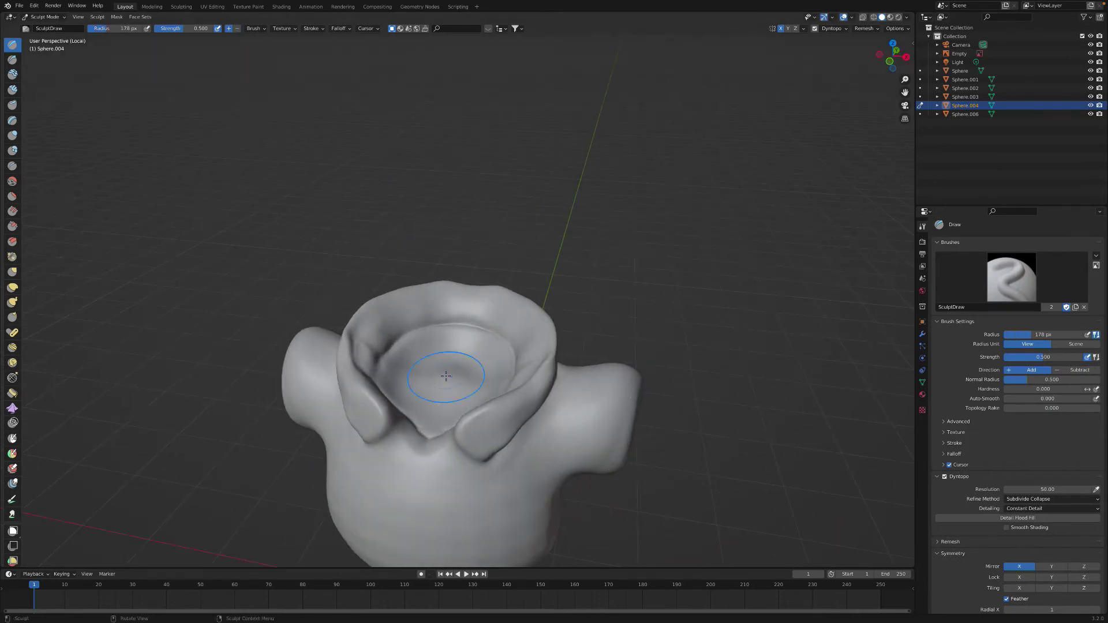
key("shift+f")
mouse_move(430, 339)
middle_mouse_down()
mouse_move(441, 321)
mouse_move(396, 358)
mouse_move(310, 371)
mouse_move(533, 352)
mouse_move(506, 321)
mouse_move(458, 316)
mouse_move(482, 323)
mouse_move(440, 318)
mouse_move(531, 346)
mouse_move(525, 329)
mouse_move(451, 337)
mouse_move(508, 364)
mouse_move(507, 354)
middle_mouse_up()
key("shift+s")
key("x")
key("shift+c")
scroll(372, 376, "up", 2)
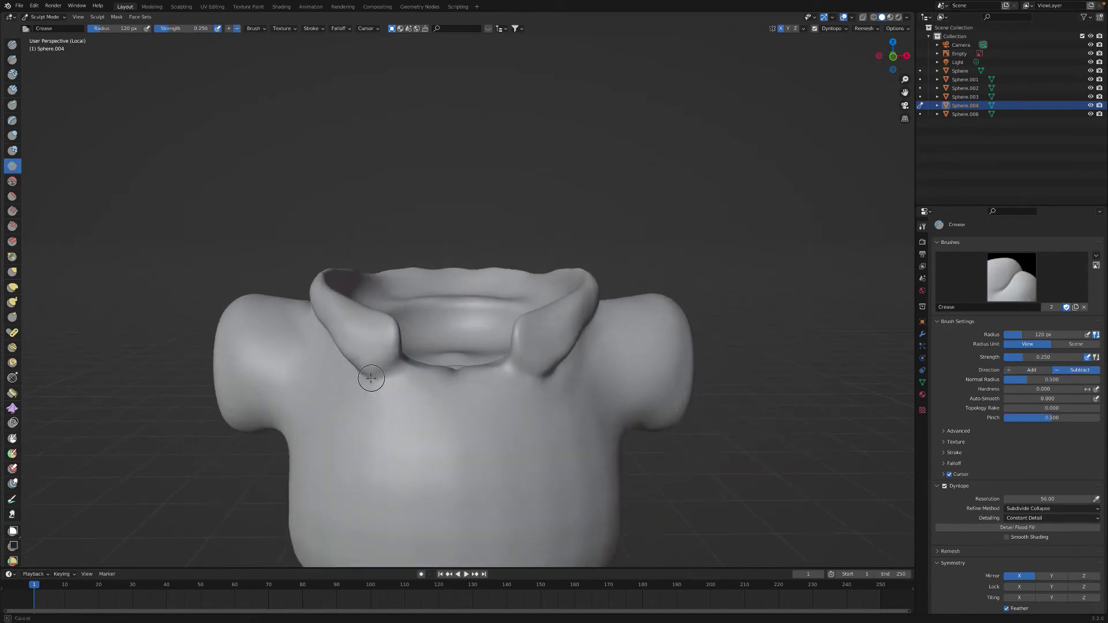
Draw a raised stroke inside the collar opening, viewed from above
mouse_move(383, 374)
middle_mouse_down()
mouse_move(531, 391)
mouse_move(467, 334)
middle_mouse_up()
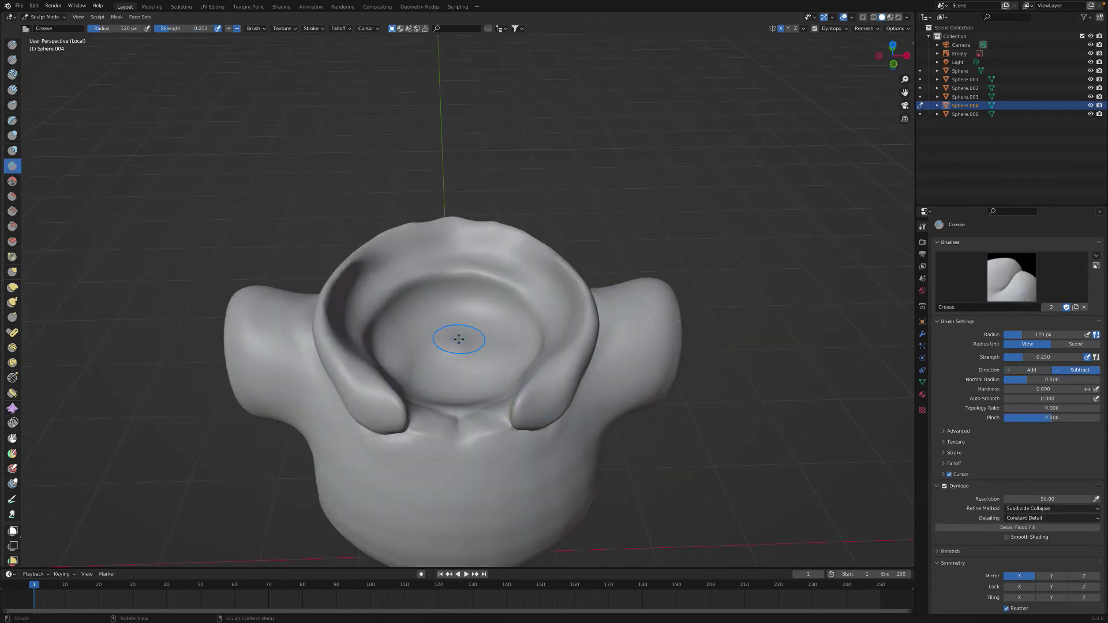
key("x")
left_click_drag(353, 300, 536, 333)
mouse_move(535, 333)
middle_mouse_down()
mouse_move(358, 299)
mouse_move(421, 337)
mouse_move(456, 323)
mouse_move(496, 369)
middle_mouse_up()
Return to the full scene and grab the shirt to fit the bear from rear and side
key("KP_Divide")
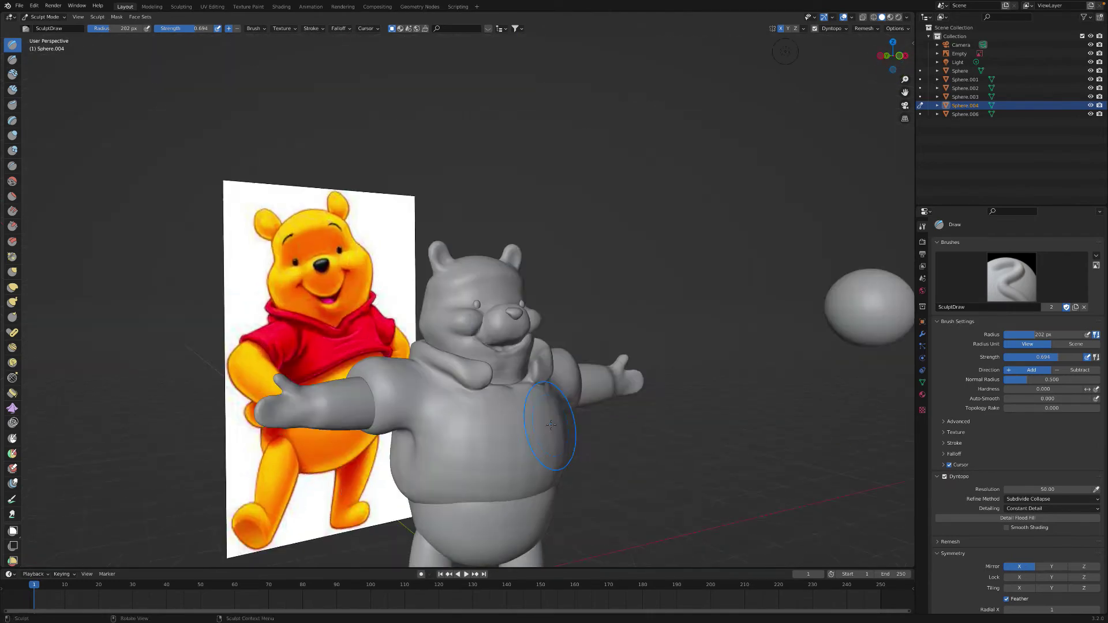
key("g")
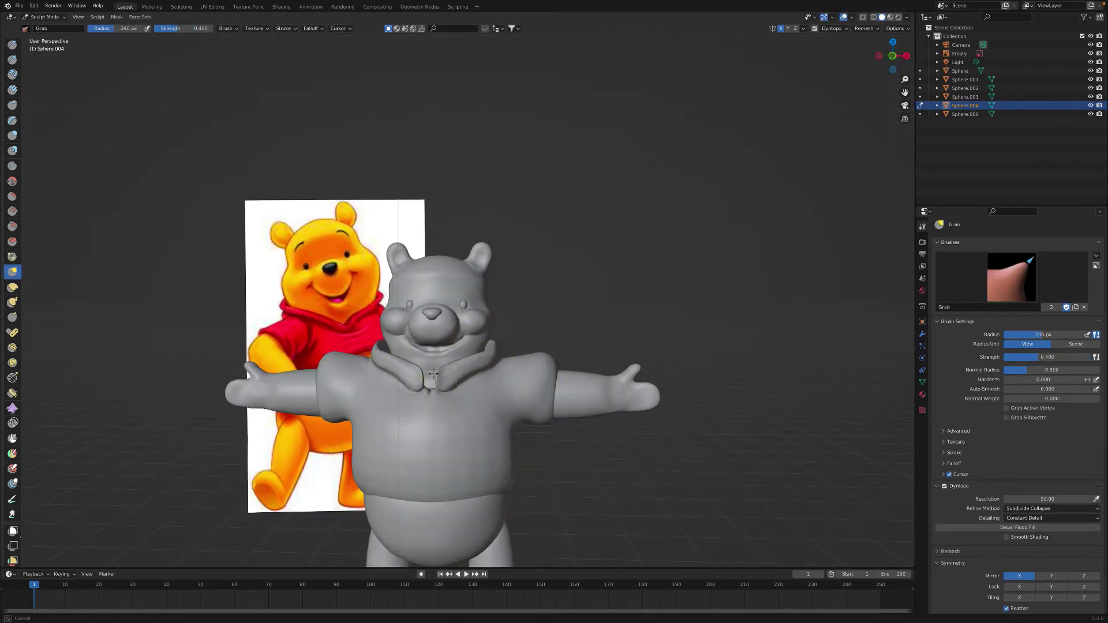
mouse_move(497, 349)
middle_mouse_down()
mouse_move(450, 342)
mouse_move(425, 390)
middle_mouse_up()
scroll(495, 408, "down", 3)
scroll(502, 408, "up", 3)
mouse_move(502, 408)
middle_mouse_down()
mouse_move(419, 373)
mouse_move(417, 358)
mouse_move(487, 389)
mouse_move(443, 382)
mouse_move(470, 358)
mouse_move(404, 363)
mouse_move(337, 443)
mouse_move(408, 388)
mouse_move(463, 407)
mouse_move(501, 448)
middle_mouse_up()
Smooth, grab and crease the collar folds, then isolate Sphere.004 again
key("shift+s")
key("g")
key("shift+c")
key("s")
scroll(502, 448, "down", 2)
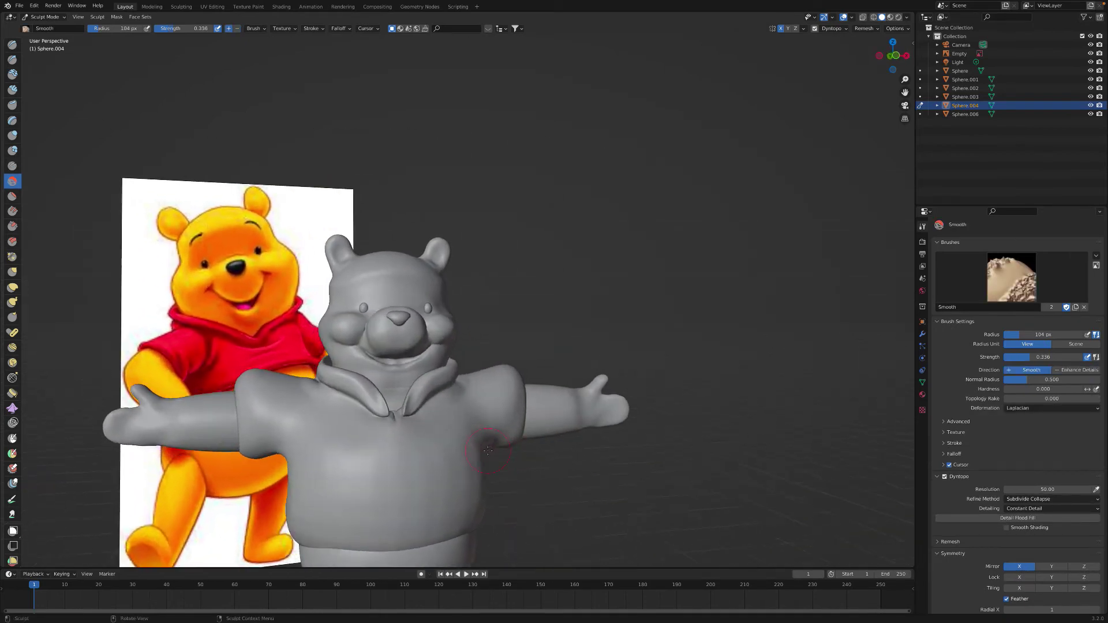
scroll(483, 456, "down", 2)
scroll(464, 463, "down", 2)
scroll(446, 471, "down", 1)
key("KP_Divide")
Press dents into the shirt's neck opening with the Draw brush
key("x")
mouse_move(427, 479)
middle_mouse_down()
mouse_move(495, 457)
mouse_move(470, 272)
mouse_move(454, 333)
middle_mouse_up()
mouse_move(453, 333)
left_mouse_down("ctrl")
mouse_move(508, 467)
mouse_move(433, 210)
left_mouse_up("ctrl")
mouse_move(433, 210)
middle_mouse_down()
mouse_move(482, 358)
mouse_move(398, 304)
middle_mouse_up()
left_click_drag(399, 305, 446, 309, "ctrl")
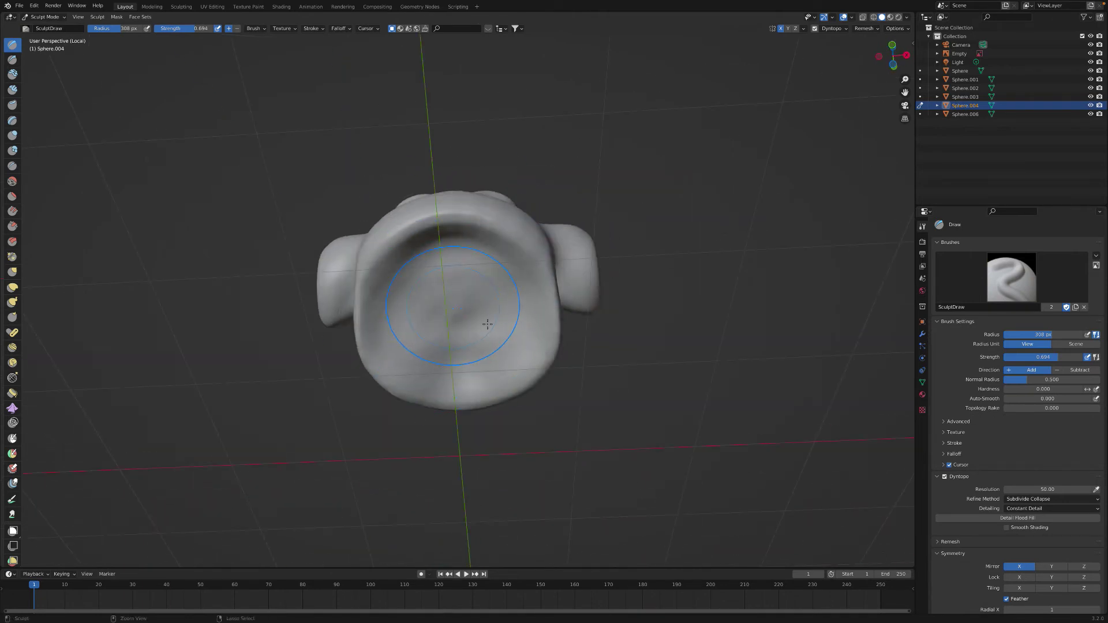
middle_click_drag(446, 309, 483, 309)
Try a Cloth brush wrinkle stroke on the shirt's lower front, then undo it
left_click(12, 408)
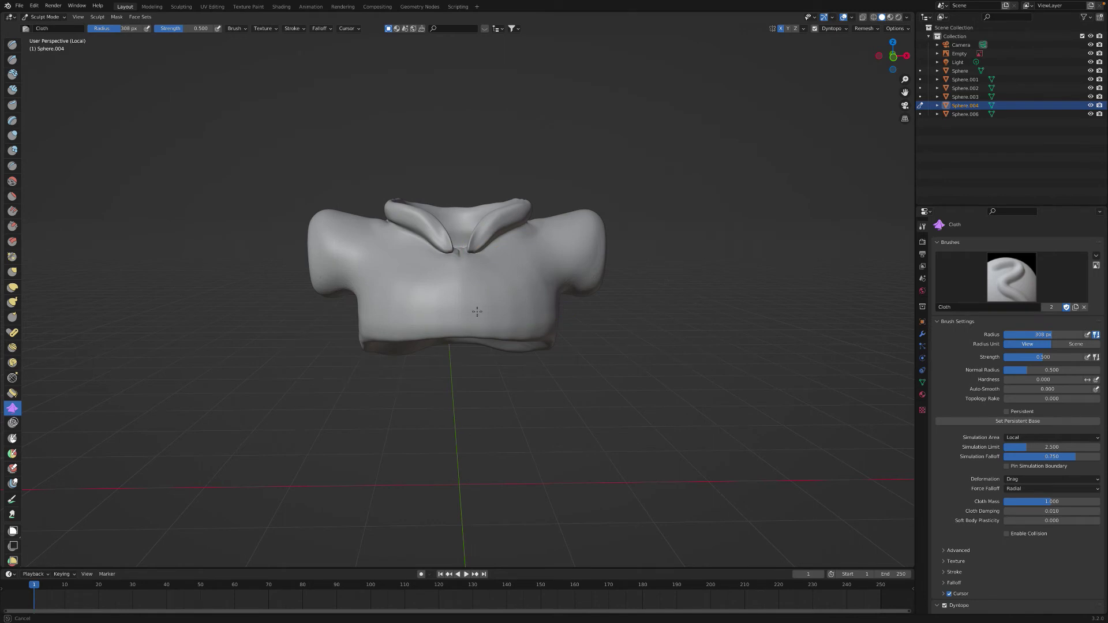
middle_click_drag(477, 311, 477, 311)
left_click_drag(476, 311, 565, 305)
key("ctrl+z")
mouse_move(477, 312)
middle_mouse_down()
mouse_move(631, 354)
mouse_move(487, 313)
middle_mouse_up()
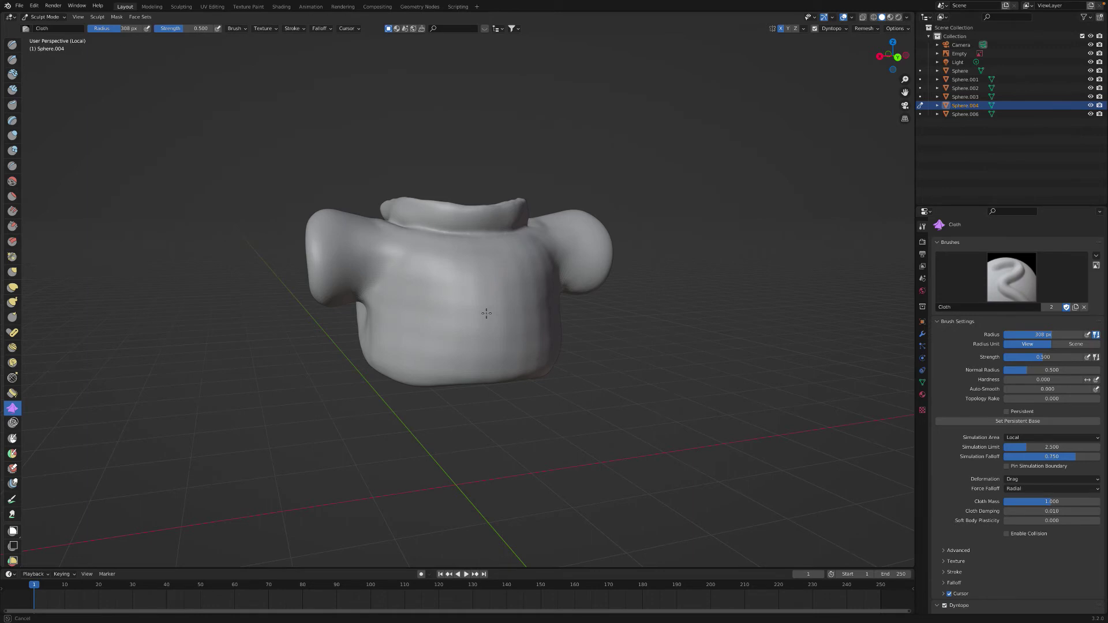
Reduce the brush radius to 242 px and look down into the collar opening
key("f")
left_click(447, 312)
middle_click_drag(448, 312, 422, 322)
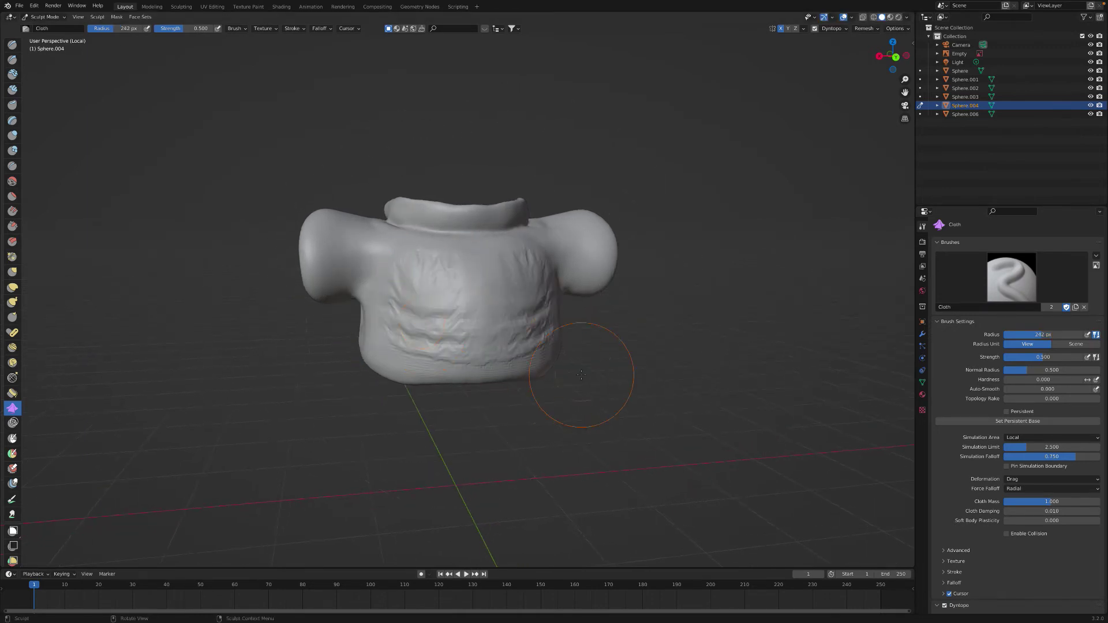
mouse_move(581, 375)
middle_mouse_down()
mouse_move(563, 295)
mouse_move(343, 254)
middle_mouse_up()
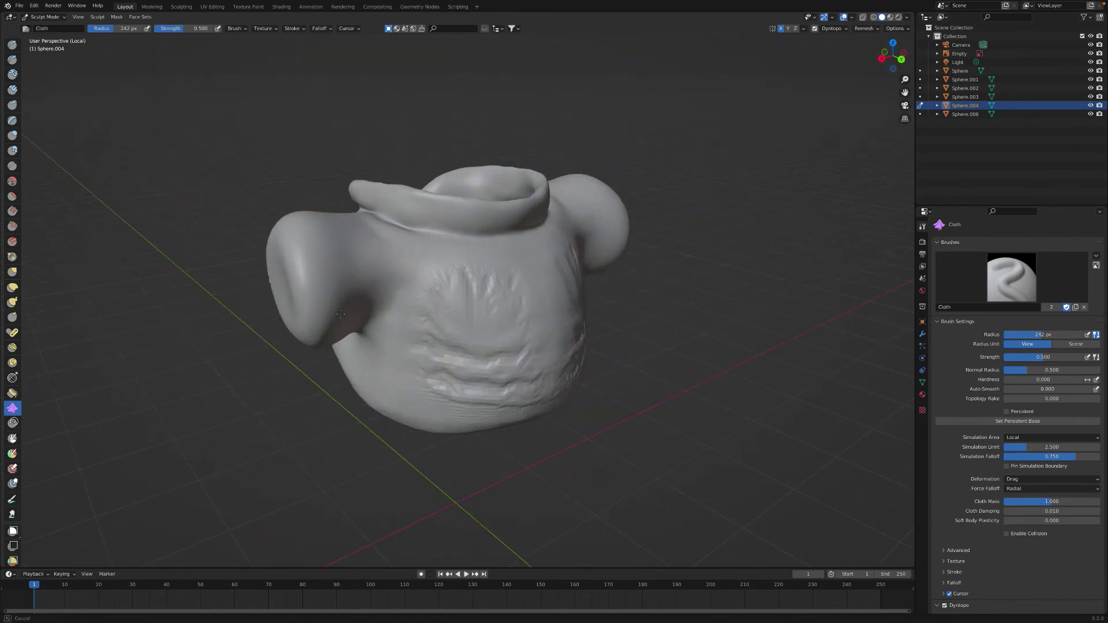
mouse_move(341, 313)
middle_mouse_down()
mouse_move(302, 229)
mouse_move(331, 282)
middle_mouse_up()
Smooth the shirt with the Smooth brush at strength 0.118, then exit Local view
key("shift+s")
key("f")
key("shift+f")
left_click(321, 168)
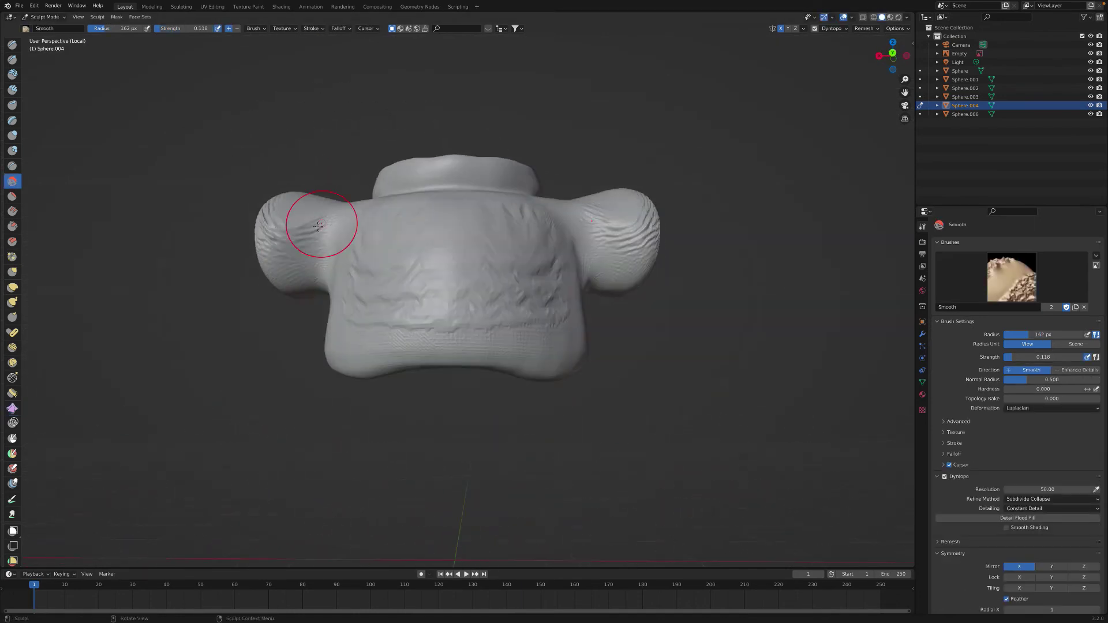
middle_click_drag(319, 225, 425, 371)
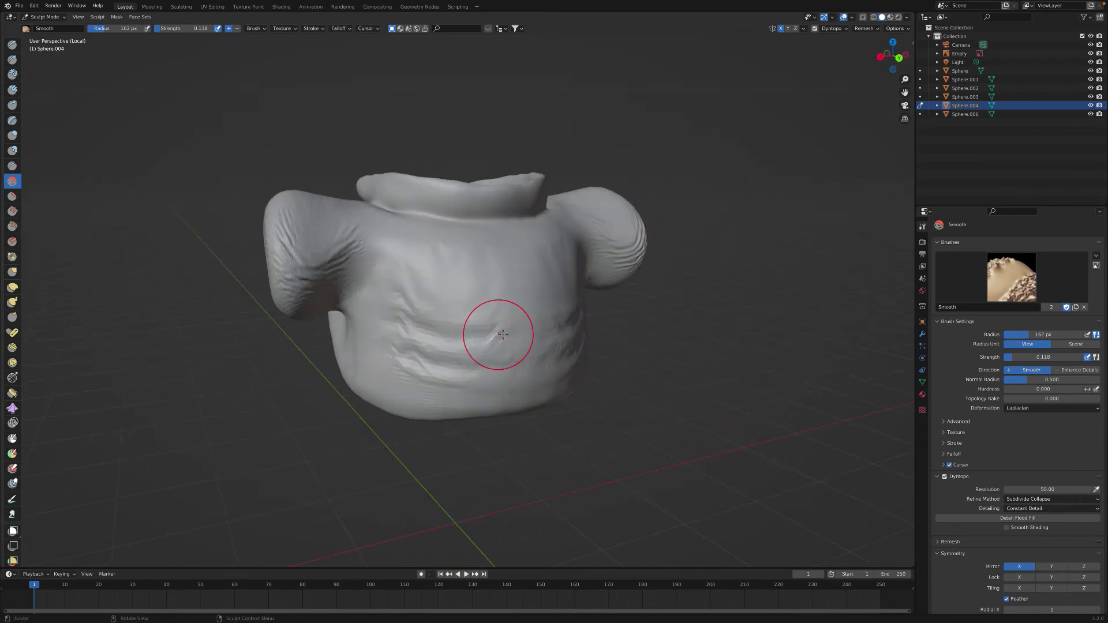
mouse_move(566, 371)
middle_mouse_down()
mouse_move(462, 312)
mouse_move(391, 247)
mouse_move(346, 277)
mouse_move(322, 271)
mouse_move(435, 220)
mouse_move(574, 260)
middle_mouse_up()
key("KP_Divide")
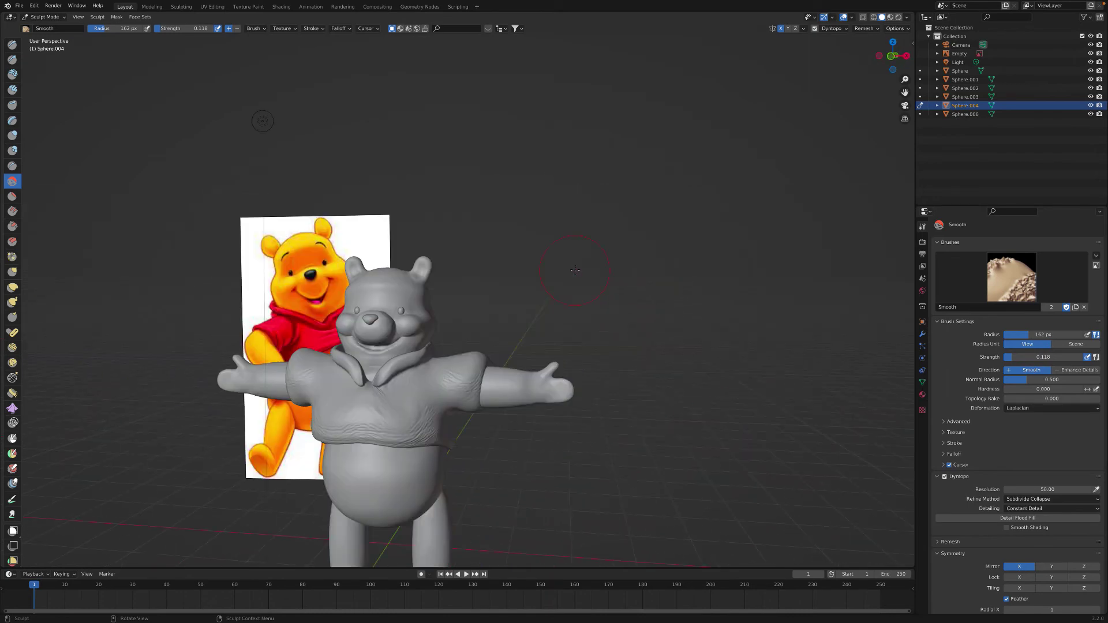
Sculpt the back of Pooh's shirt beside the reference at brush strength 0.609
middle_click_drag(640, 313, 686, 272)
key("x")
mouse_move(541, 464)
middle_mouse_down()
mouse_move(548, 367)
mouse_move(510, 352)
middle_mouse_up()
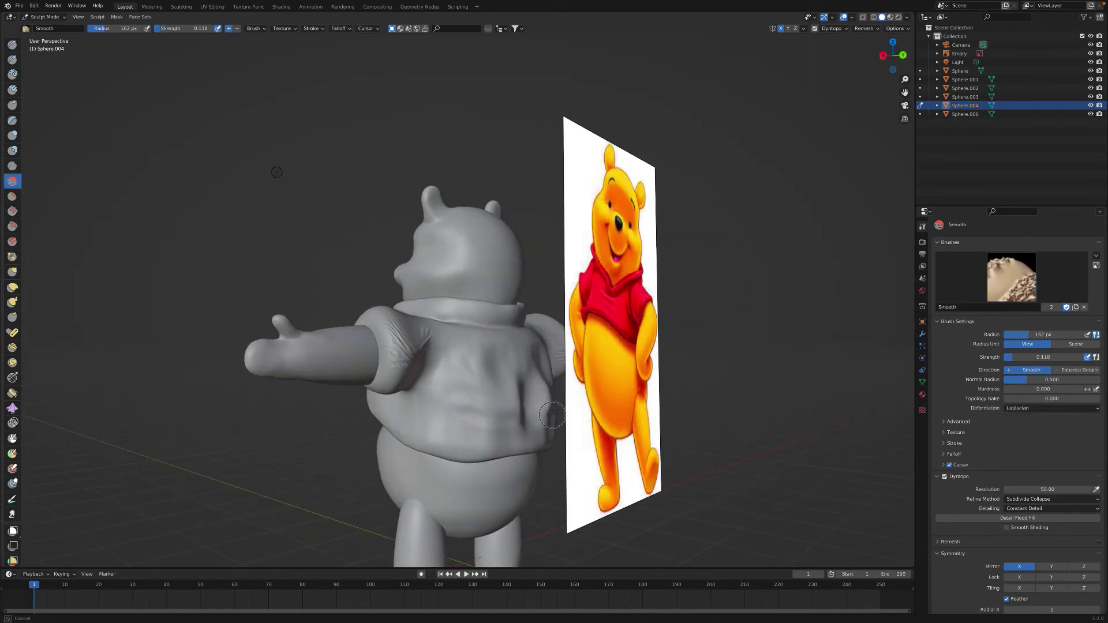
key("shift+f")
left_click(532, 403)
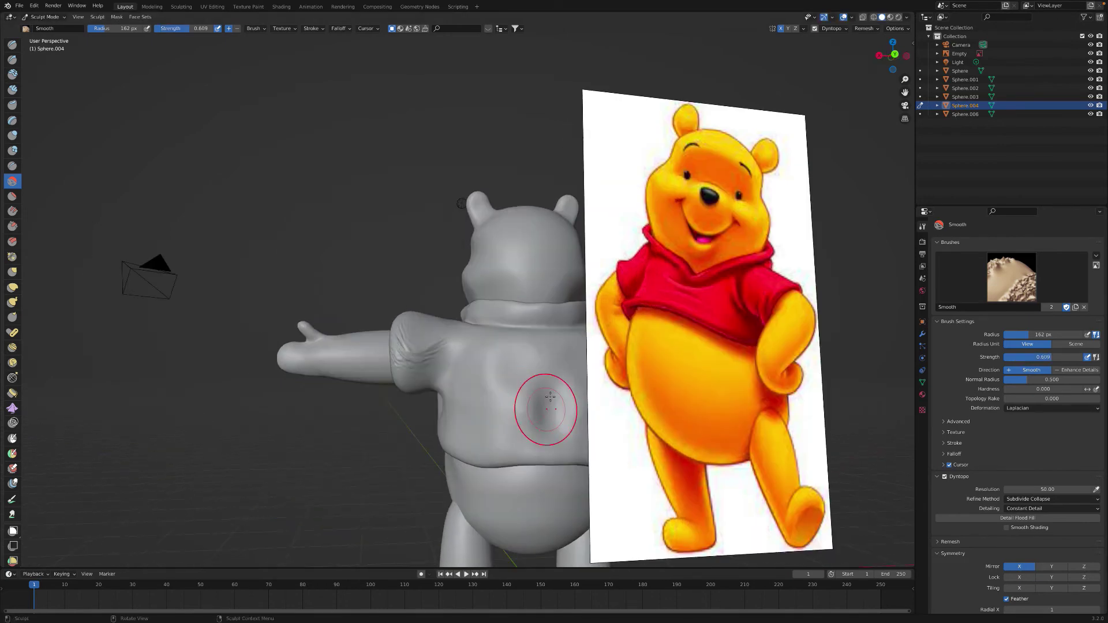
middle_click_drag(537, 412, 506, 360)
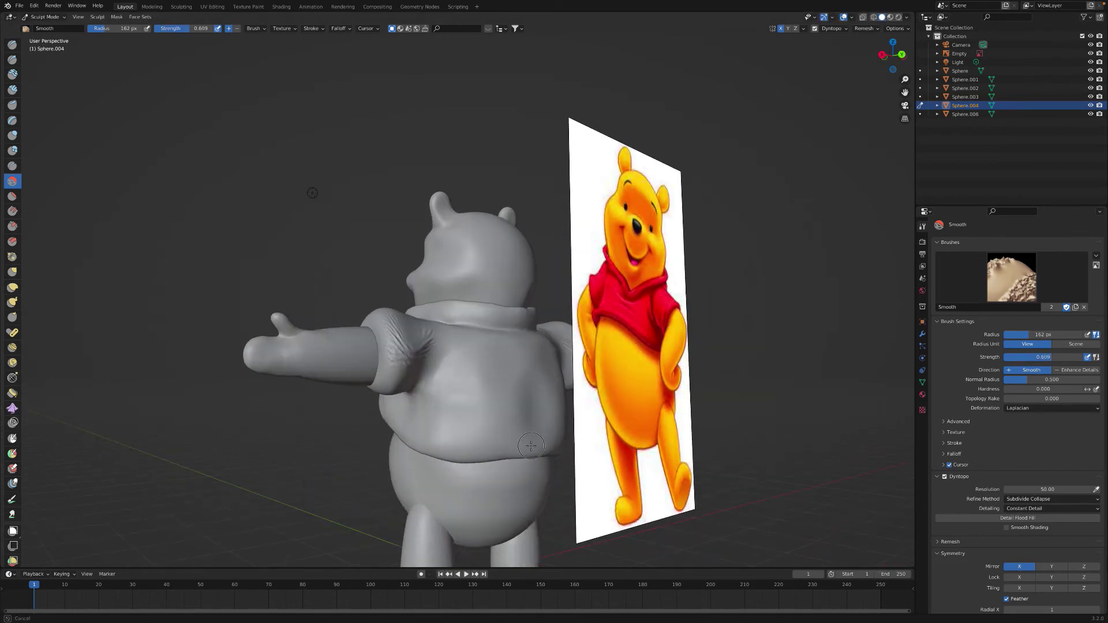
middle_click_drag(481, 438, 445, 408)
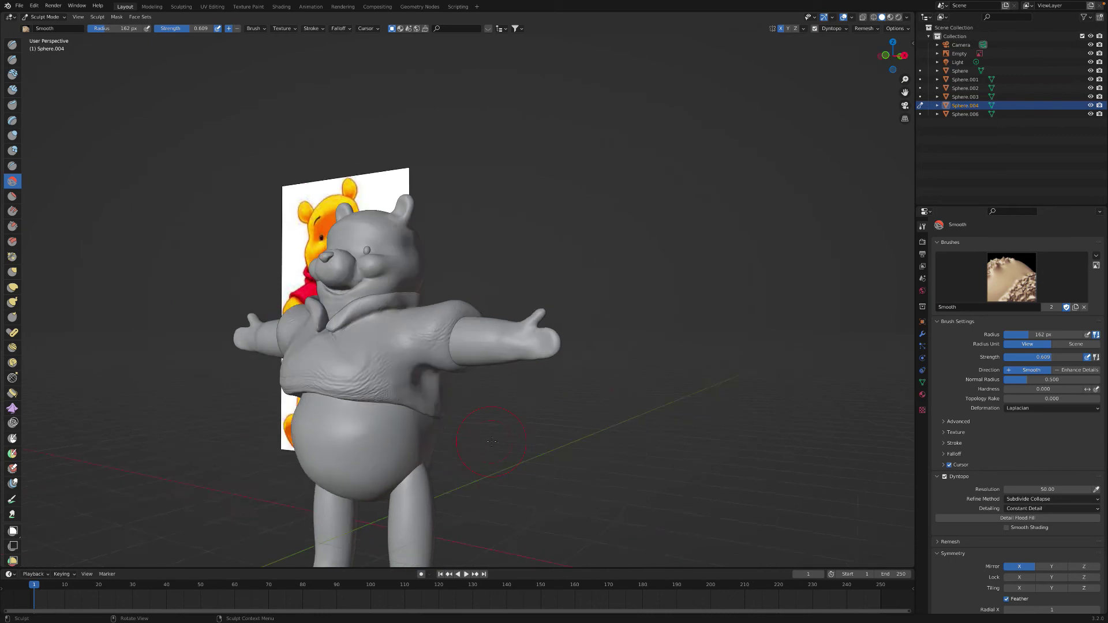
Reshape the shirt front with the Grab brush, then switch to a smaller Draw brush
key("g")
middle_click_drag(429, 414, 320, 357)
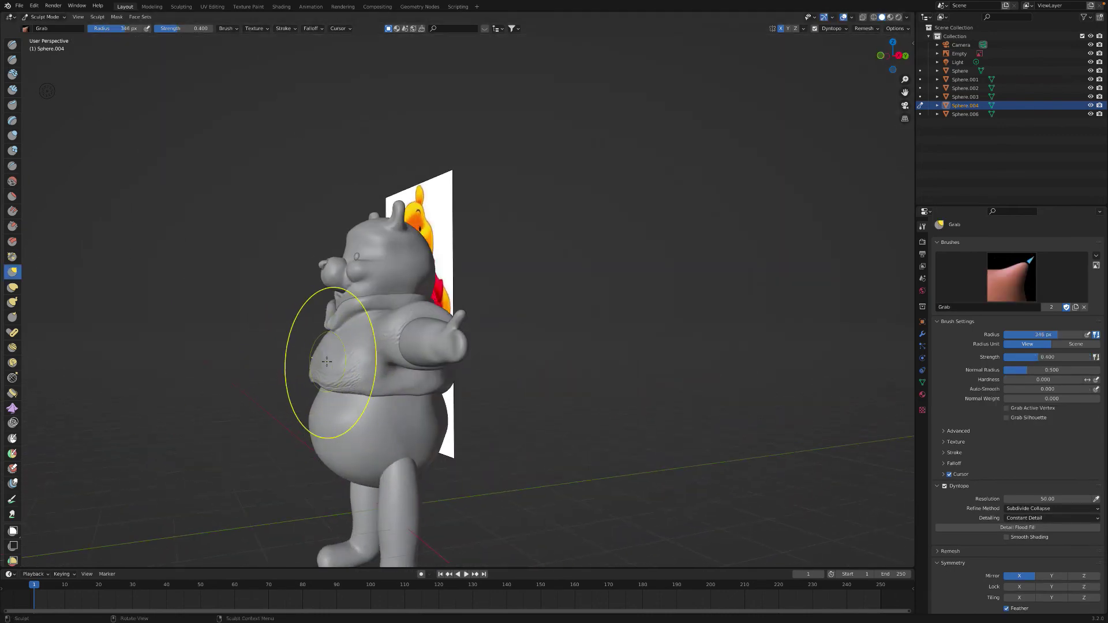
mouse_move(327, 361)
middle_mouse_down()
mouse_move(470, 413)
mouse_move(334, 408)
mouse_move(383, 471)
mouse_move(408, 425)
mouse_move(522, 433)
mouse_move(517, 323)
mouse_move(408, 346)
mouse_move(429, 351)
mouse_move(460, 334)
mouse_move(390, 338)
mouse_move(586, 396)
mouse_move(509, 370)
middle_mouse_up()
key("x")
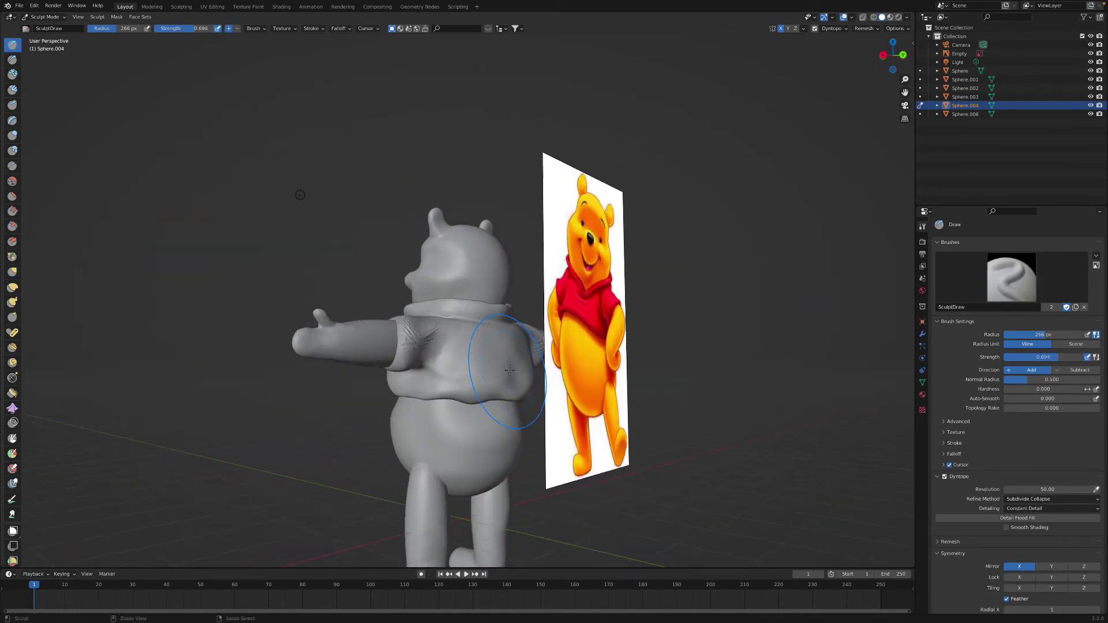
key("f")
left_click(594, 443)
Compare the shirt against the reference, isolate it in Local view, and add folds to its right front
mouse_move(594, 443)
middle_mouse_down()
mouse_move(448, 405)
mouse_move(477, 394)
middle_mouse_up()
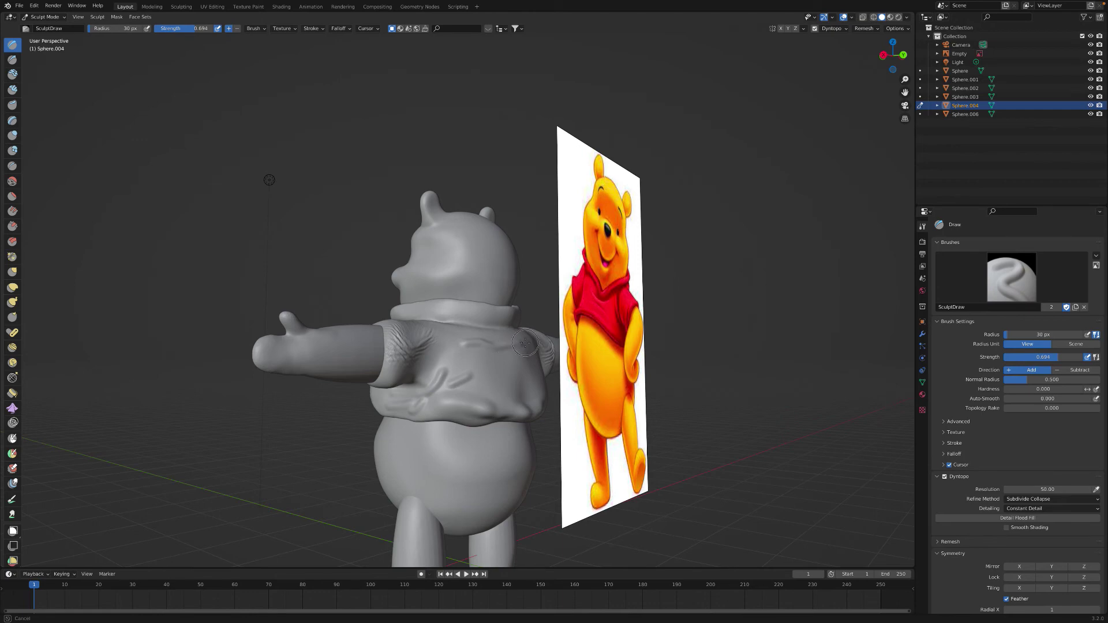
middle_click_drag(524, 343, 470, 384)
middle_click_drag(382, 406, 509, 411)
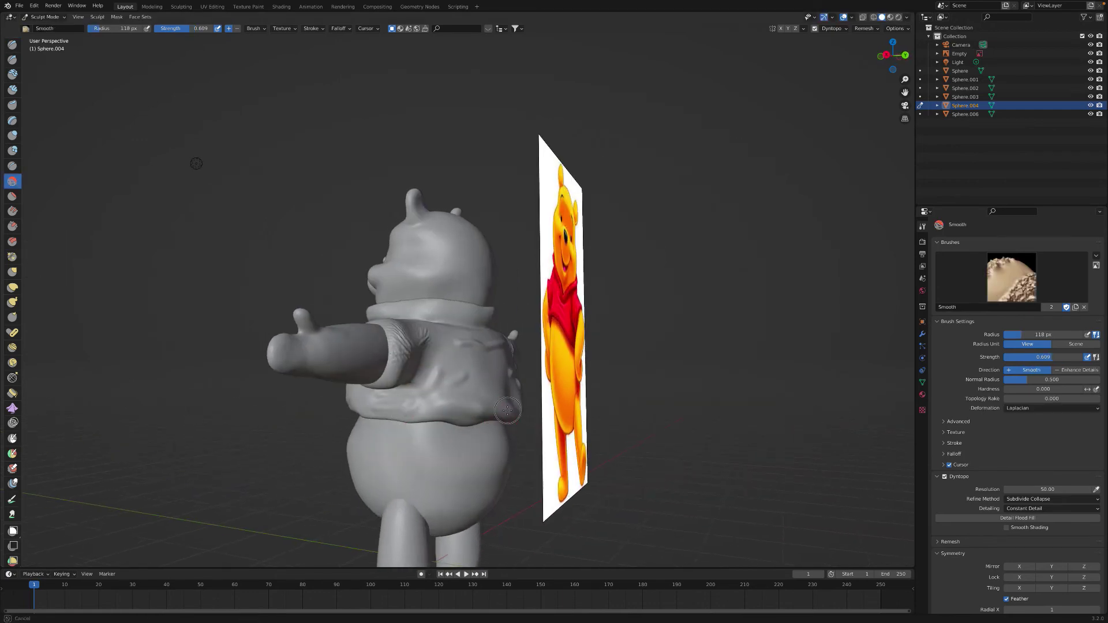
mouse_move(501, 344)
middle_mouse_down()
mouse_move(487, 375)
mouse_move(571, 425)
mouse_move(460, 437)
middle_mouse_up()
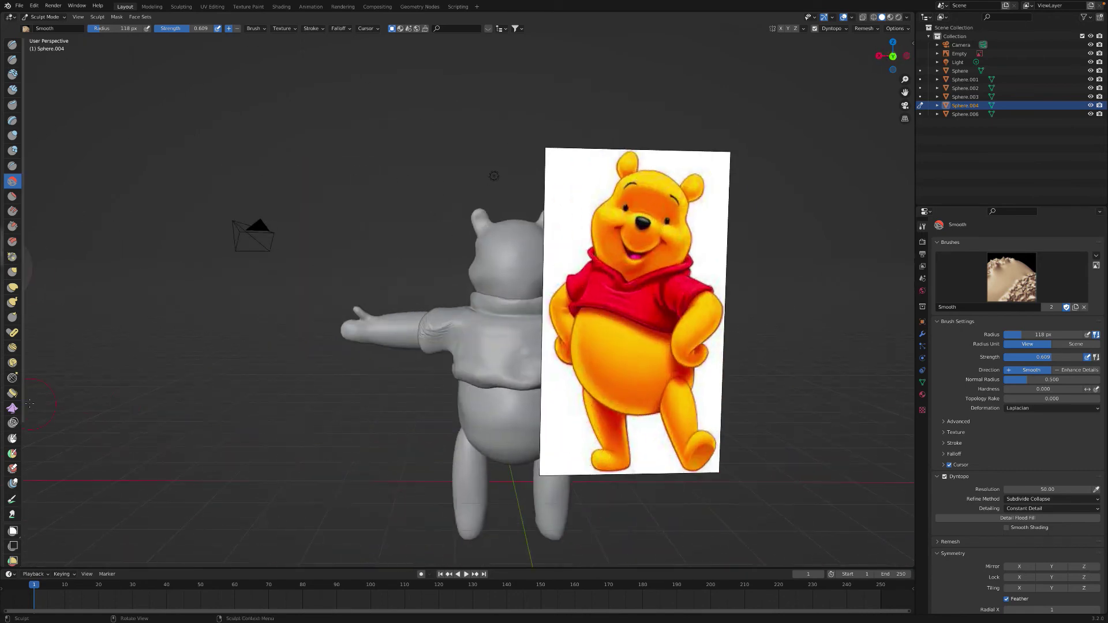
key("KP_Divide")
left_click_drag(519, 384, 638, 420)
key("ctrl+z")
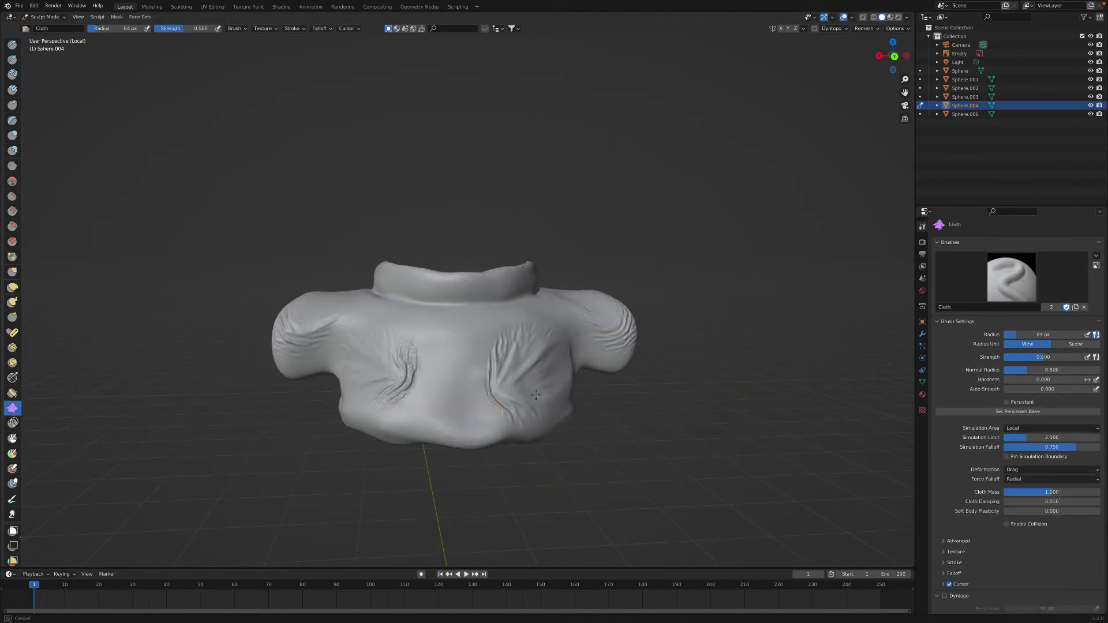
Soften the new folds across the shirt front with the Smooth brush
key("s")
middle_click_drag(450, 401, 508, 408)
left_click_drag(508, 408, 540, 396)
key("shift+f")
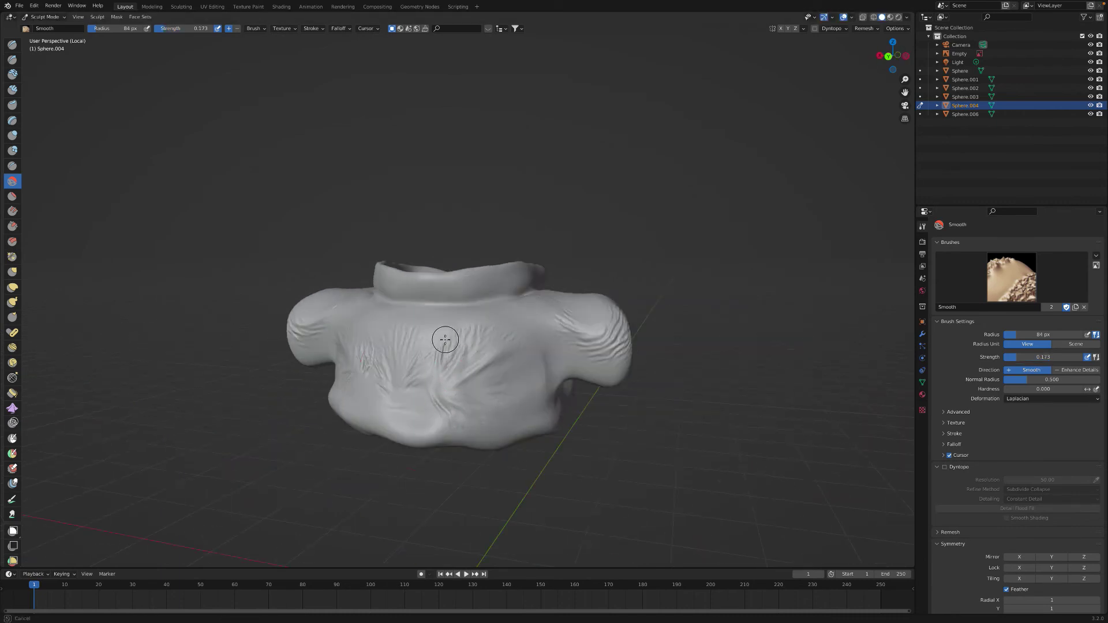
middle_click_drag(512, 349, 418, 370)
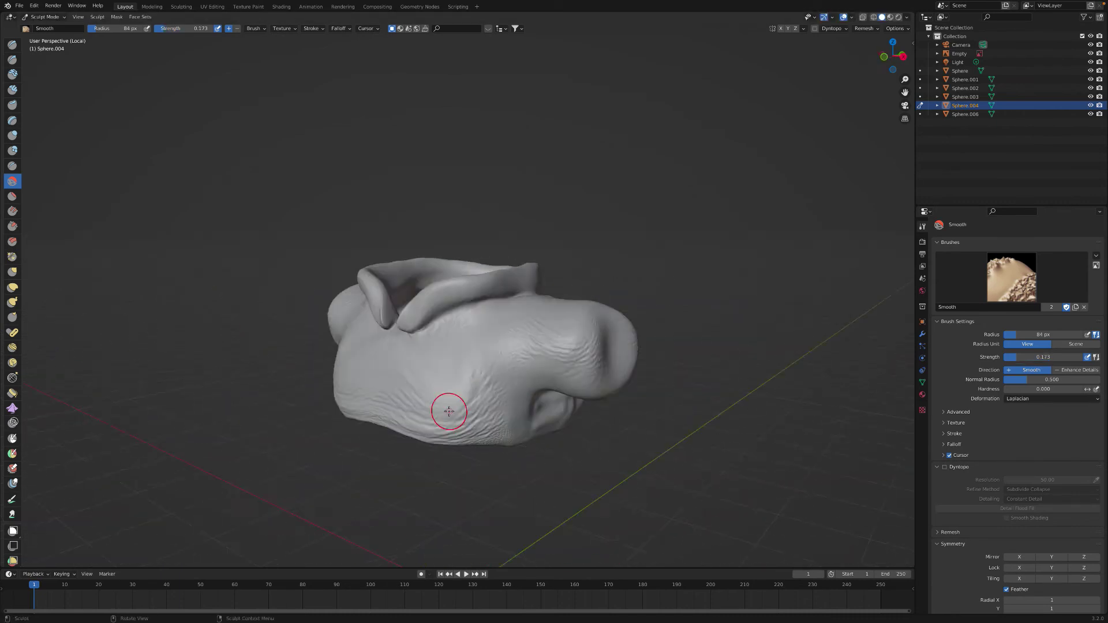
Sharpen crease lines on the shirt's sides, sleeves and collar with the Crease brush
key("shift+c")
scroll(608, 300, "up", 1)
middle_click_drag(607, 321, 535, 365)
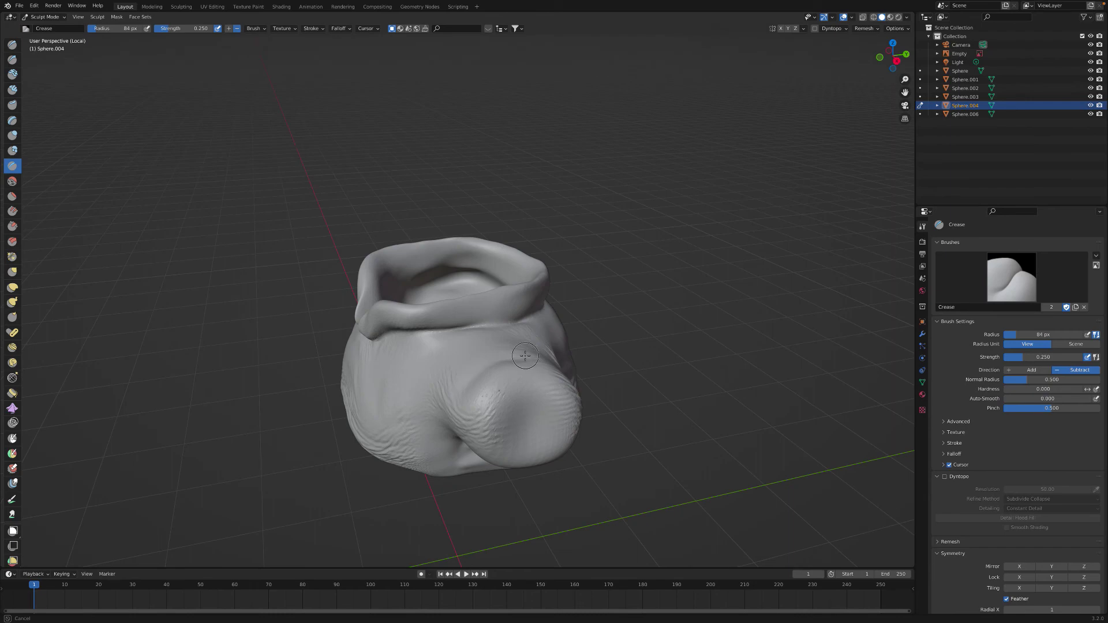
mouse_move(307, 325)
middle_mouse_down()
mouse_move(403, 388)
mouse_move(318, 354)
middle_mouse_up()
mouse_move(310, 286)
middle_mouse_down()
mouse_move(309, 358)
mouse_move(353, 350)
middle_mouse_up()
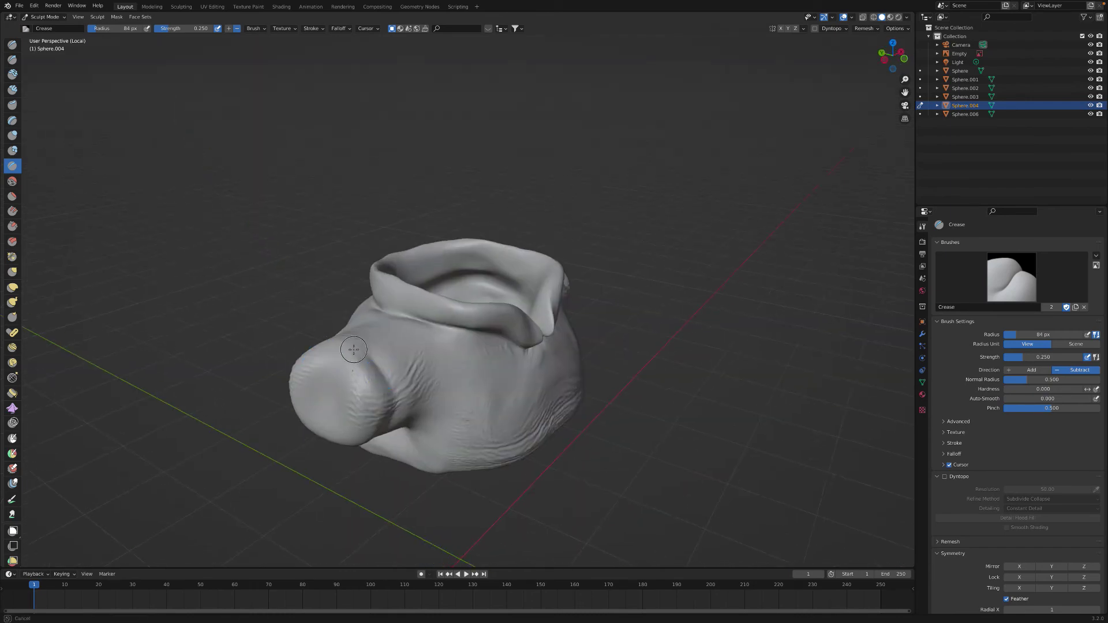
mouse_move(464, 367)
middle_mouse_down()
mouse_move(587, 346)
mouse_move(583, 371)
mouse_move(594, 317)
mouse_move(417, 300)
mouse_move(351, 333)
mouse_move(598, 335)
mouse_move(450, 352)
mouse_move(490, 383)
mouse_move(440, 414)
mouse_move(478, 433)
mouse_move(404, 421)
middle_mouse_up()
Bring back the full Pooh view, make the shirt bright red, and save the file
key("KP_Divide")
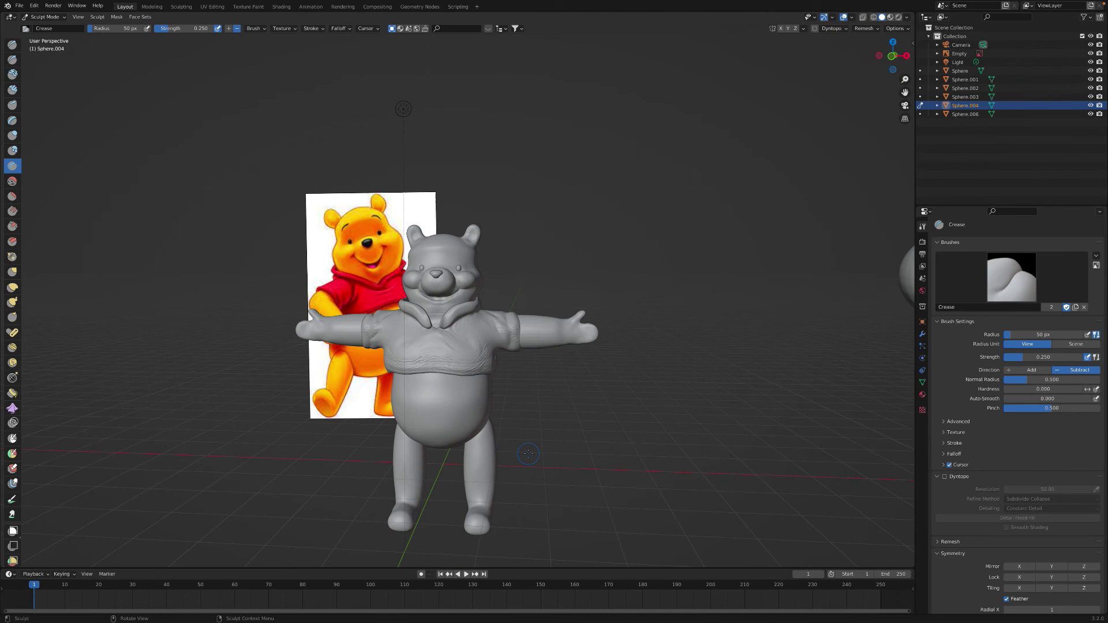
scroll(368, 408, "up", 3)
key("g")
middle_click_drag(368, 407, 475, 437)
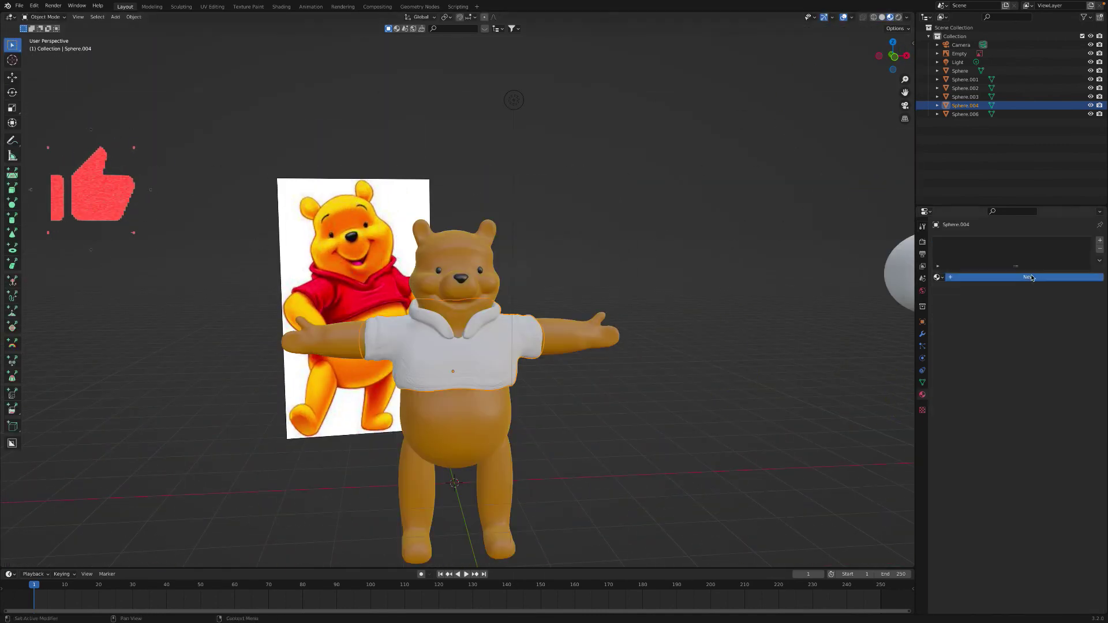
left_click_drag(1043, 287, 1077, 276)
left_click(731, 434)
key("ctrl+s")
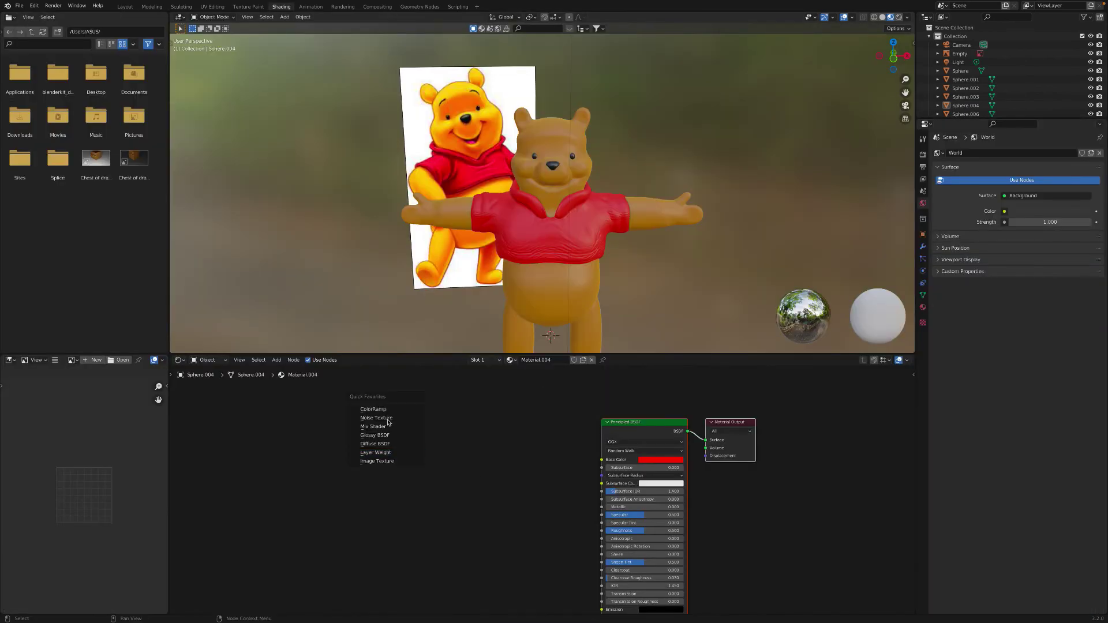
Wire Layer Weight Fresnel into the ColorRamp Fac and the ramp Color into Base Color, keeping Blend at 0.500
left_click_drag(574, 463, 601, 459)
left_click(548, 468)
left_click(512, 486)
left_click(530, 409)
left_click_drag(403, 437, 361, 436)
left_click_drag(387, 445, 470, 495)
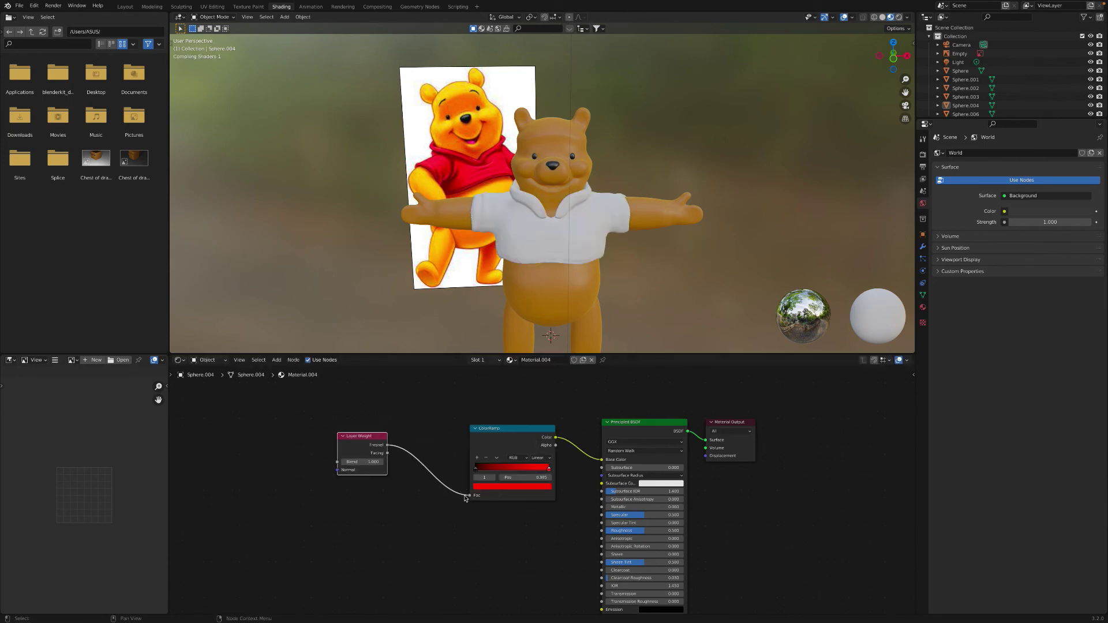
left_click_drag(369, 462, 360, 462, "shift")
key("BackSpace")
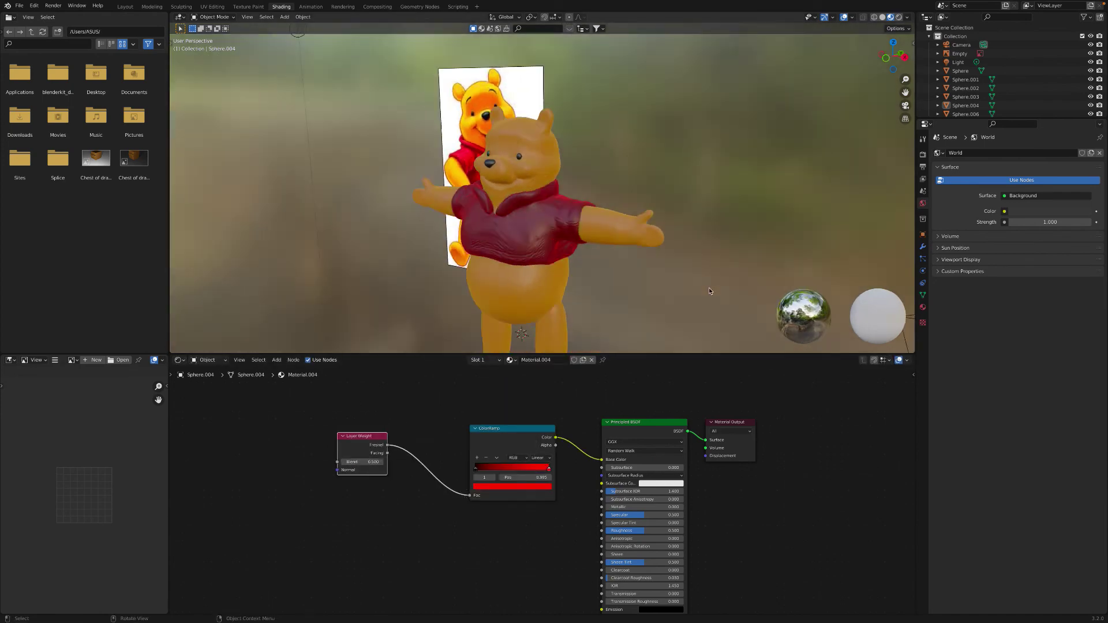
Colour the ramp stops bright red and deep red, moving the dark stop to 0.535
left_click(512, 486)
left_click(541, 487)
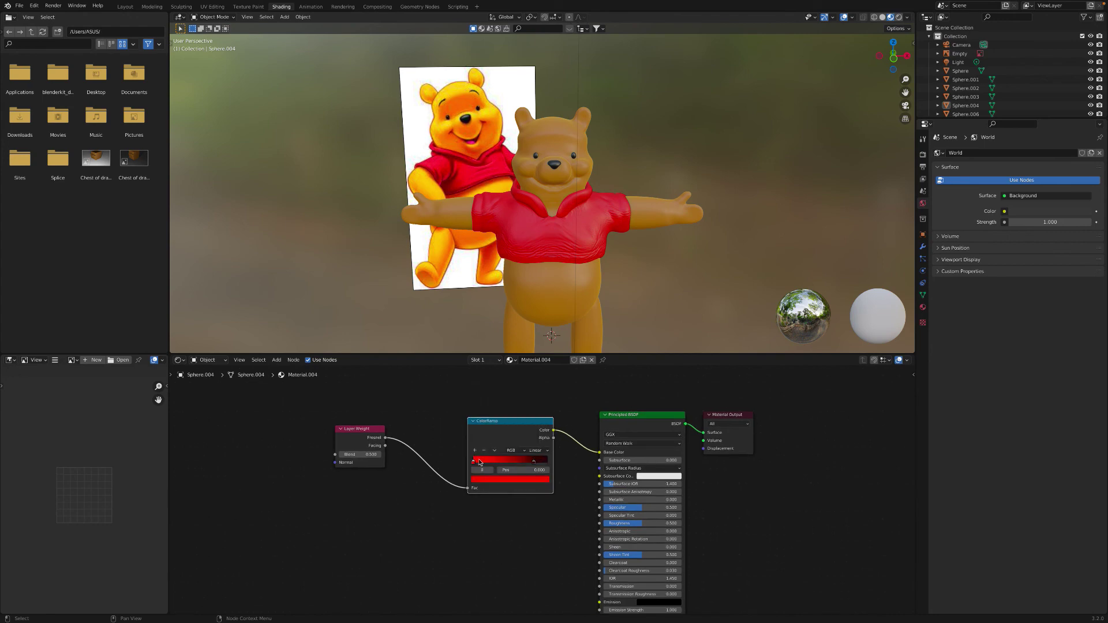
middle_click_drag(663, 300, 617, 299)
left_click_drag(534, 462, 513, 462)
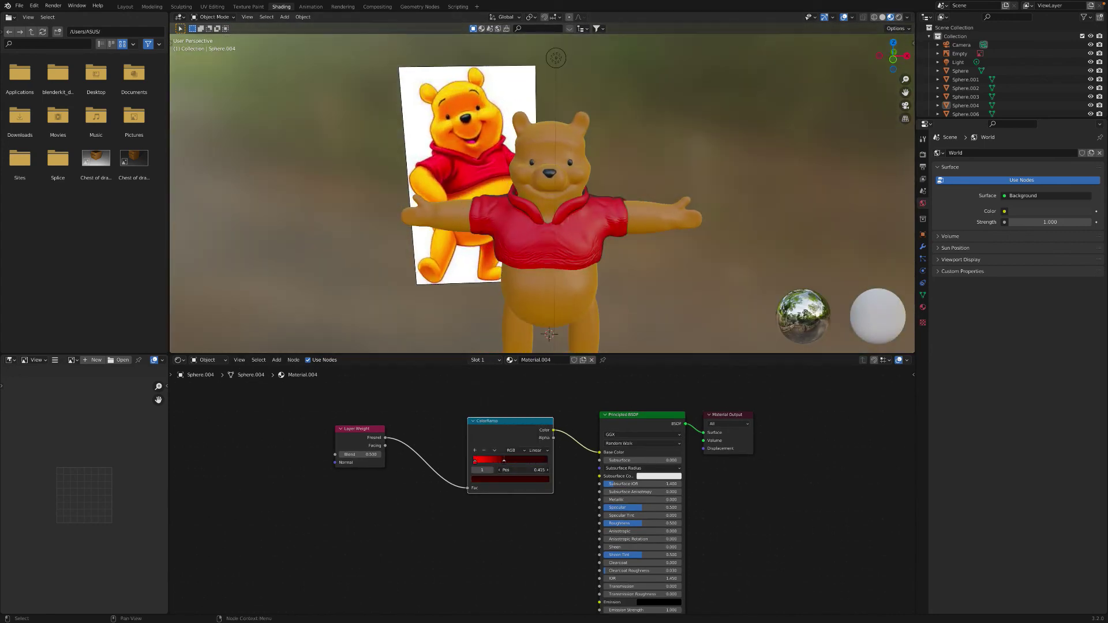
left_click(125, 7)
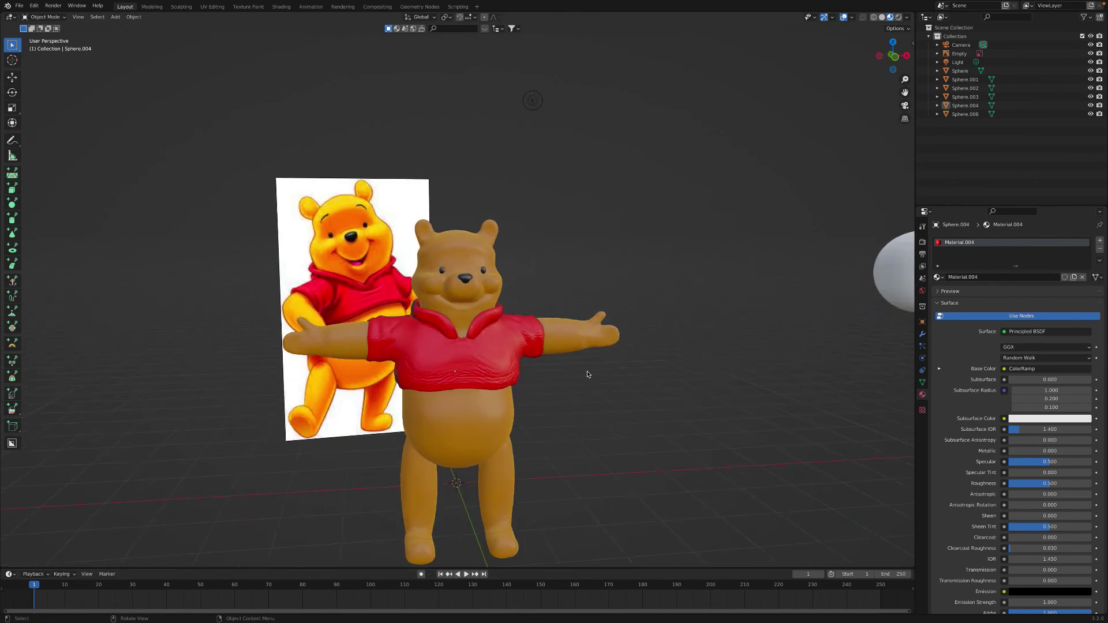
left_click(478, 333)
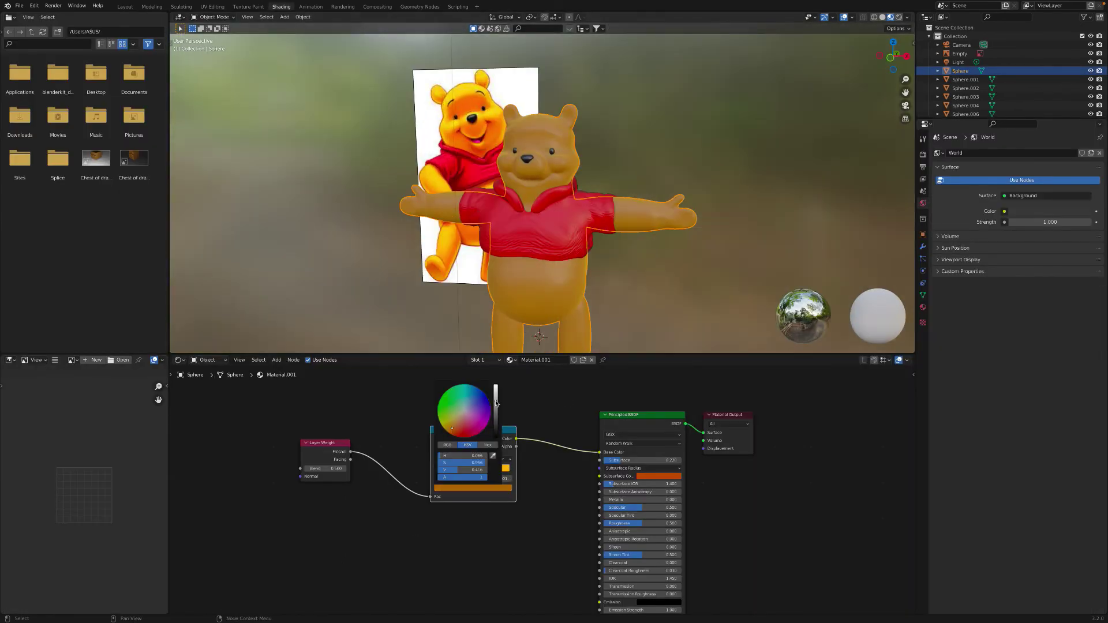
Select the yellow stop on the body's ColorRamp and orbit behind the bear to check it
left_click(488, 469)
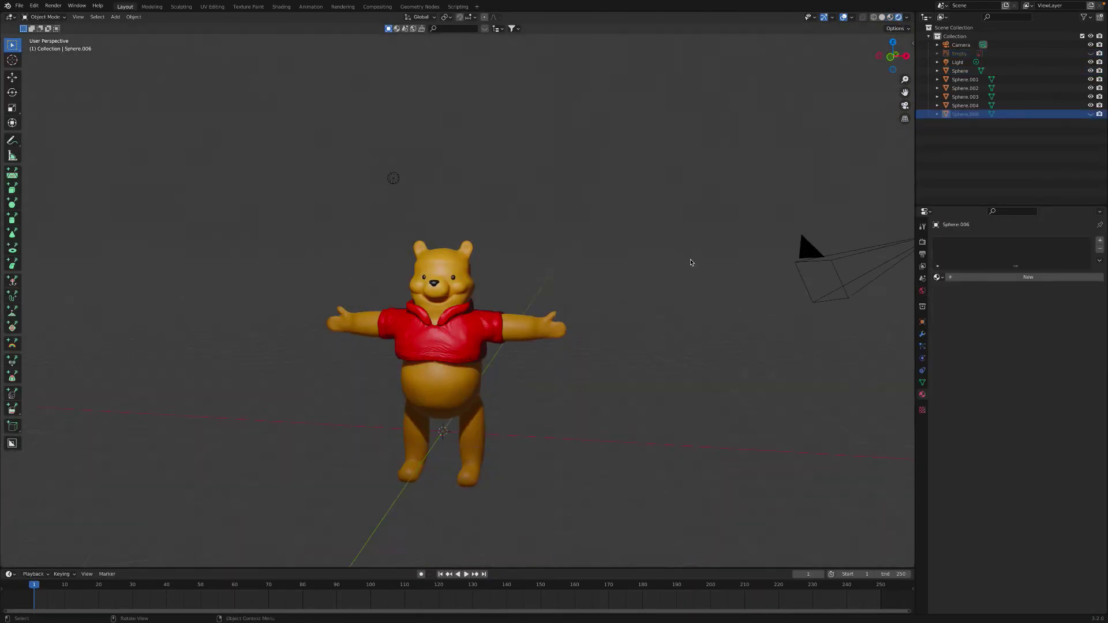
middle_click_drag(691, 263, 577, 311)
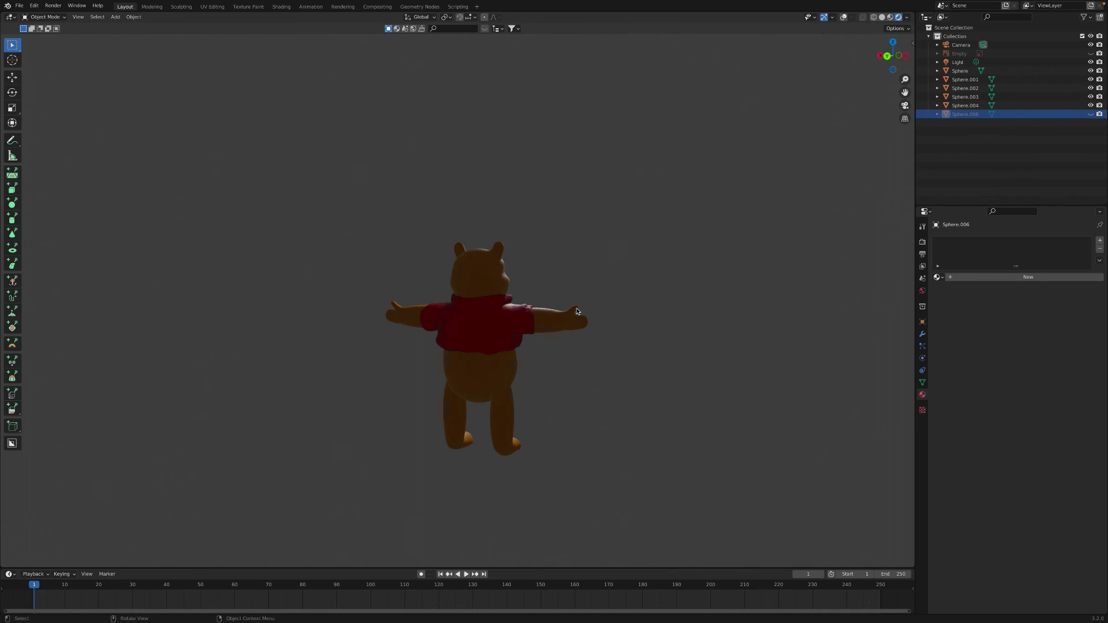